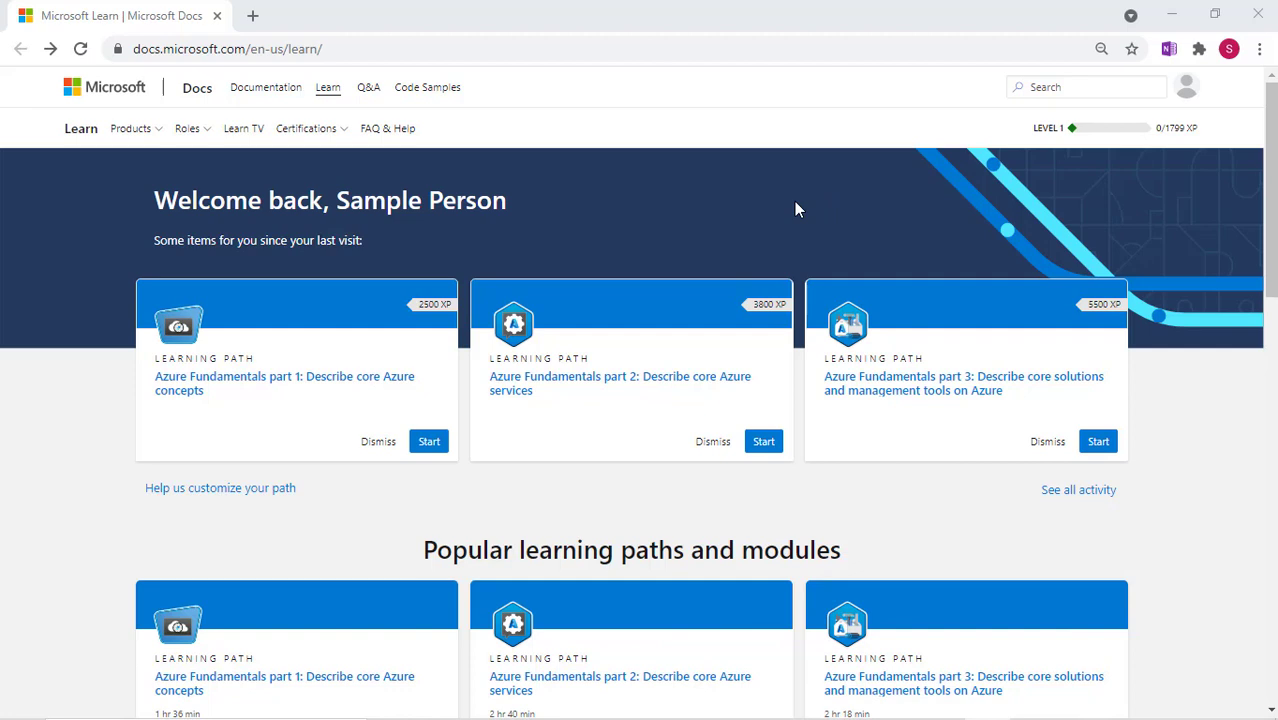
# - Search Browse Certifications for 'az-900', open the Exam AZ-900 page, and scroll to Schedule exam
pyautogui.click(337, 132)
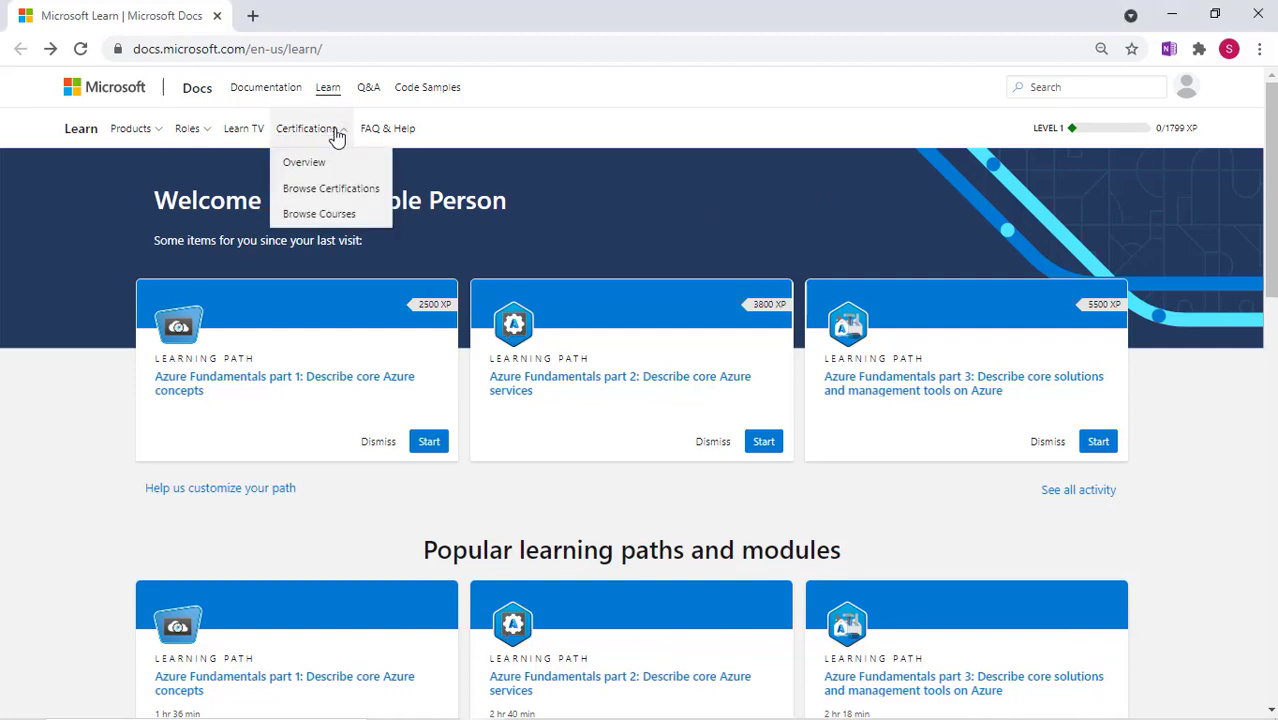
pyautogui.click(325, 192)
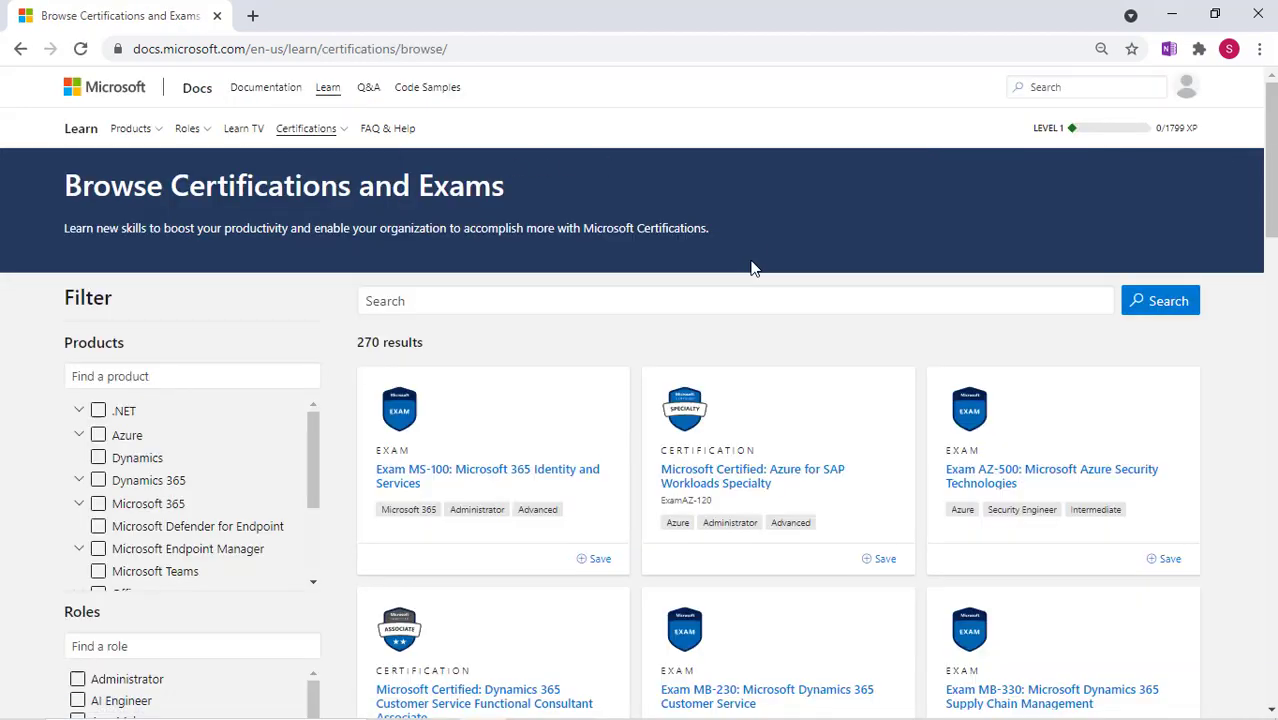
pyautogui.click(468, 301)
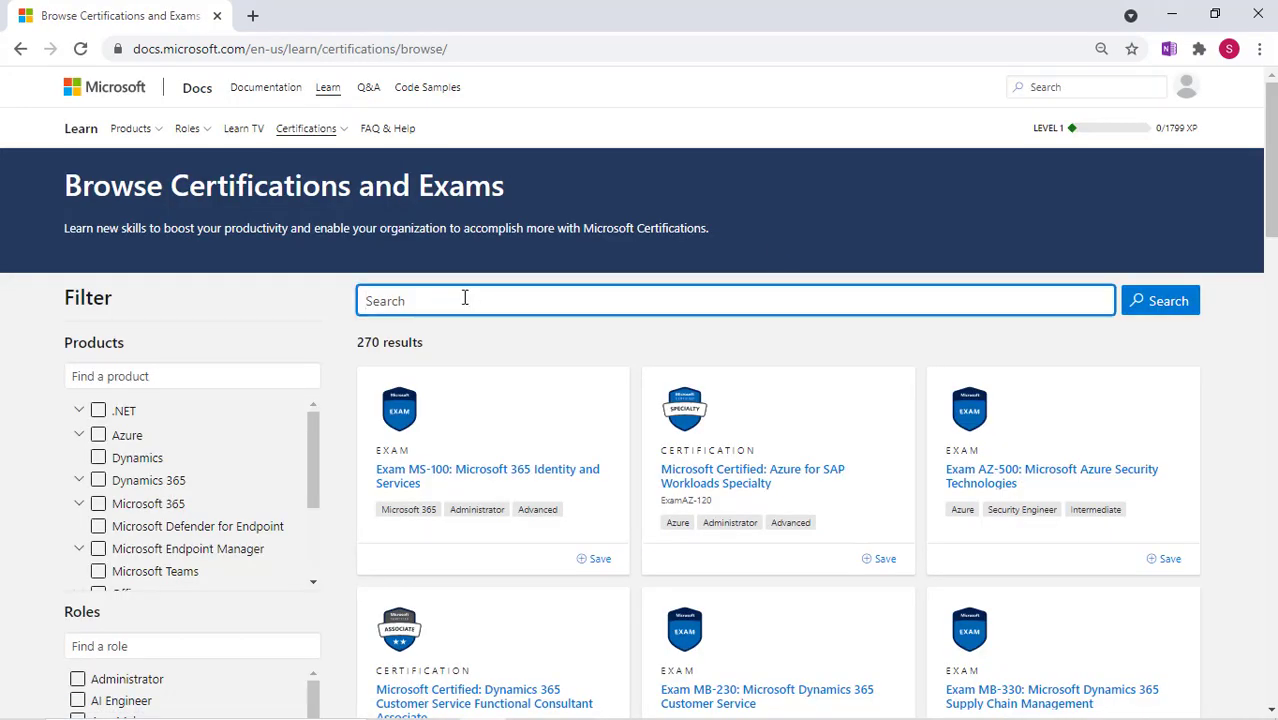
pyautogui.write('az-900')
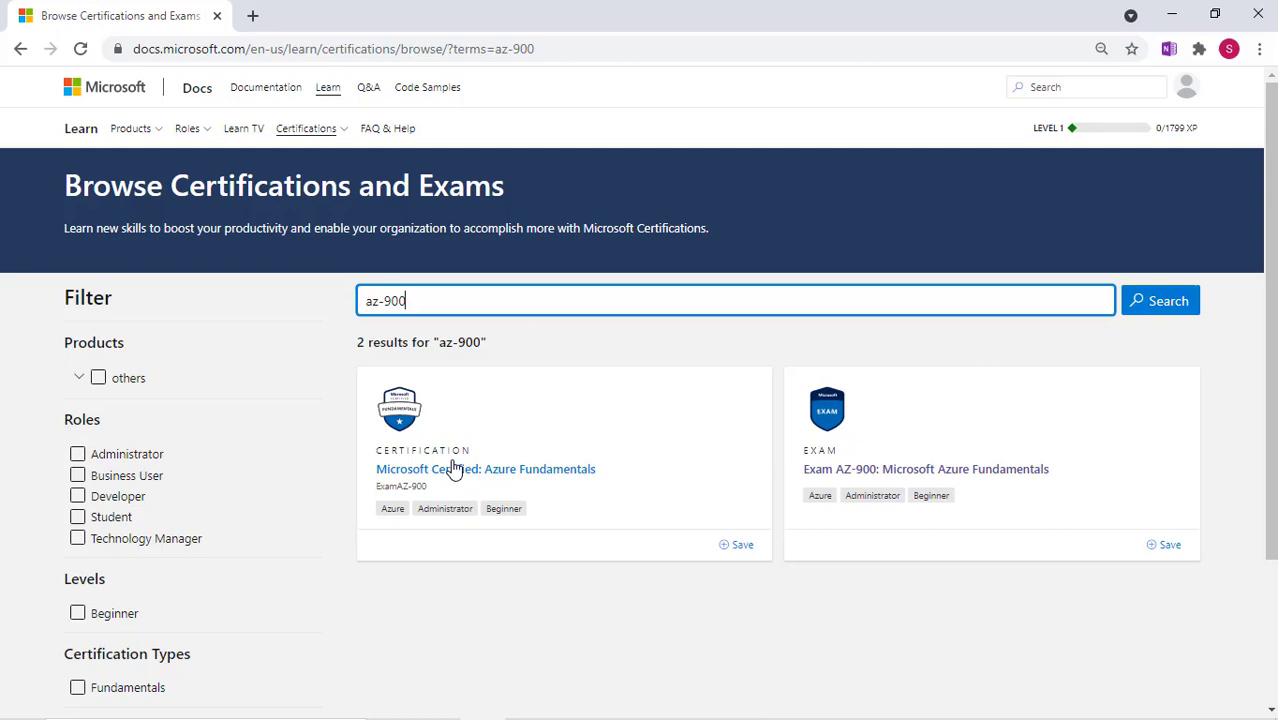
pyautogui.click(876, 477)
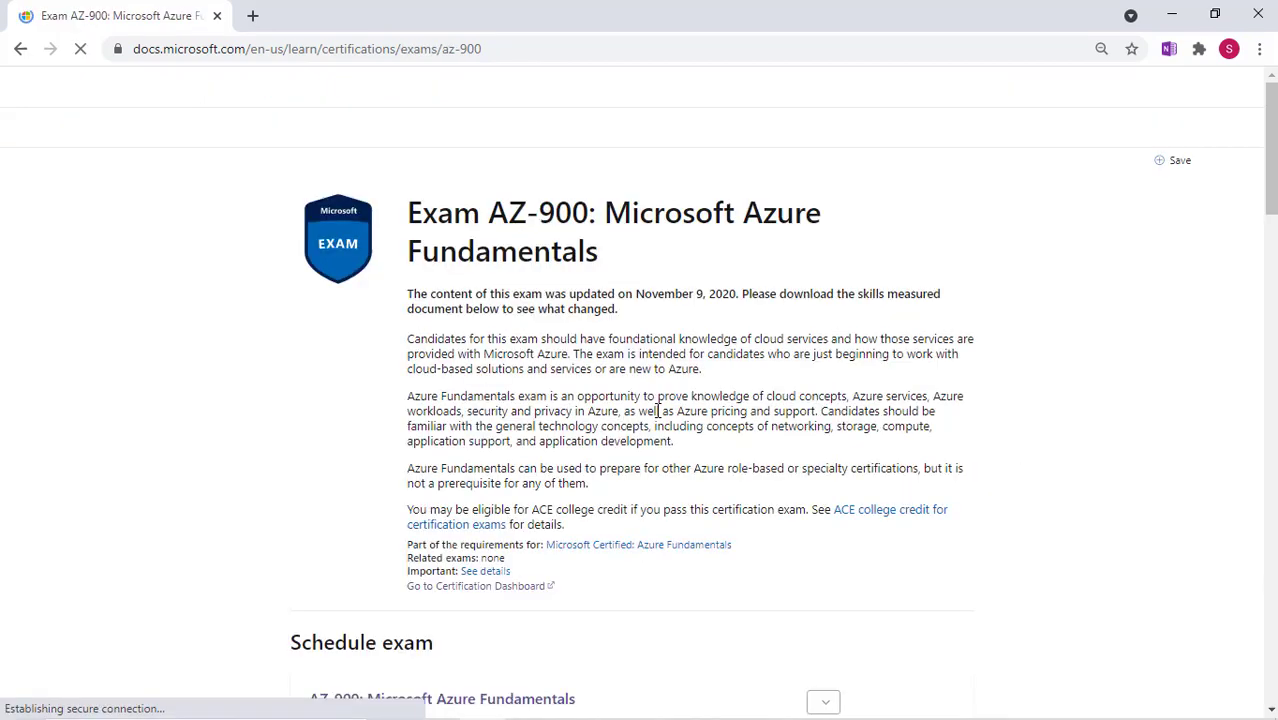
pyautogui.scroll(-5, 648, 346)
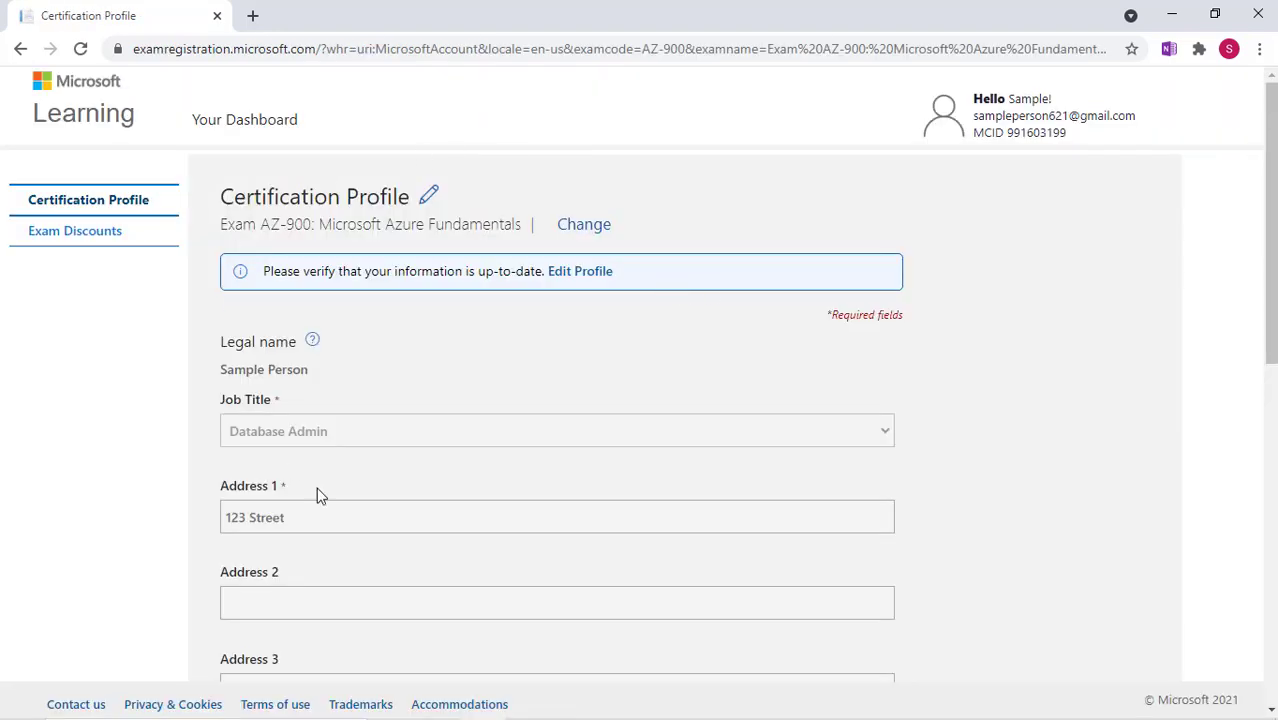
# - Edit and save the AZ-900 certification profile, then choose Schedule exam on the Exam Discounts page
pyautogui.click(428, 200)
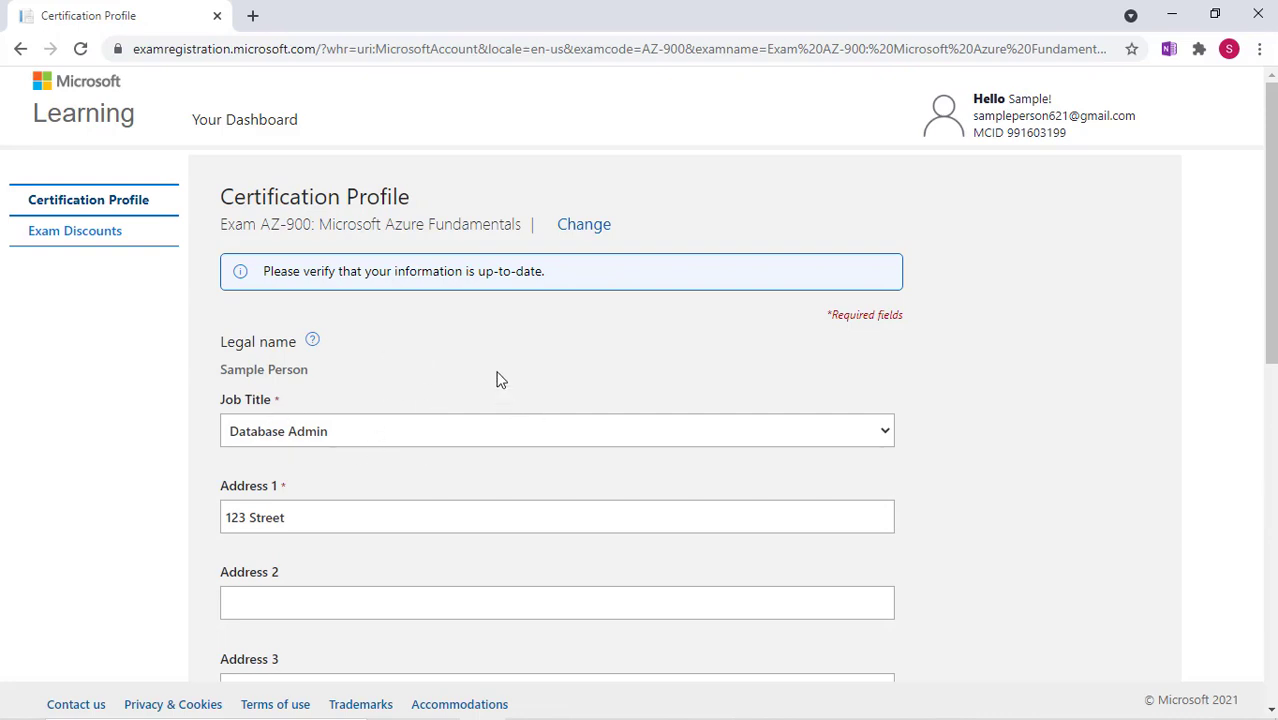
pyautogui.scroll(-4, 400, 420)
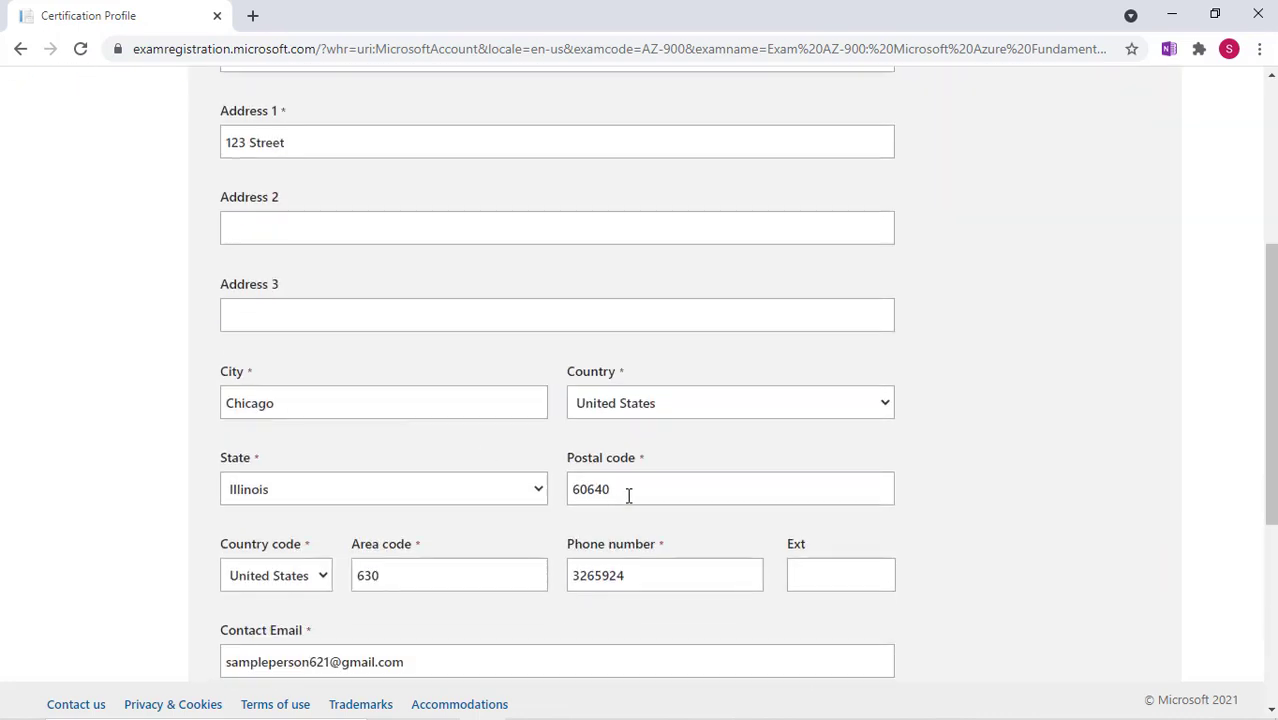
pyautogui.scroll(-2, 485, 468)
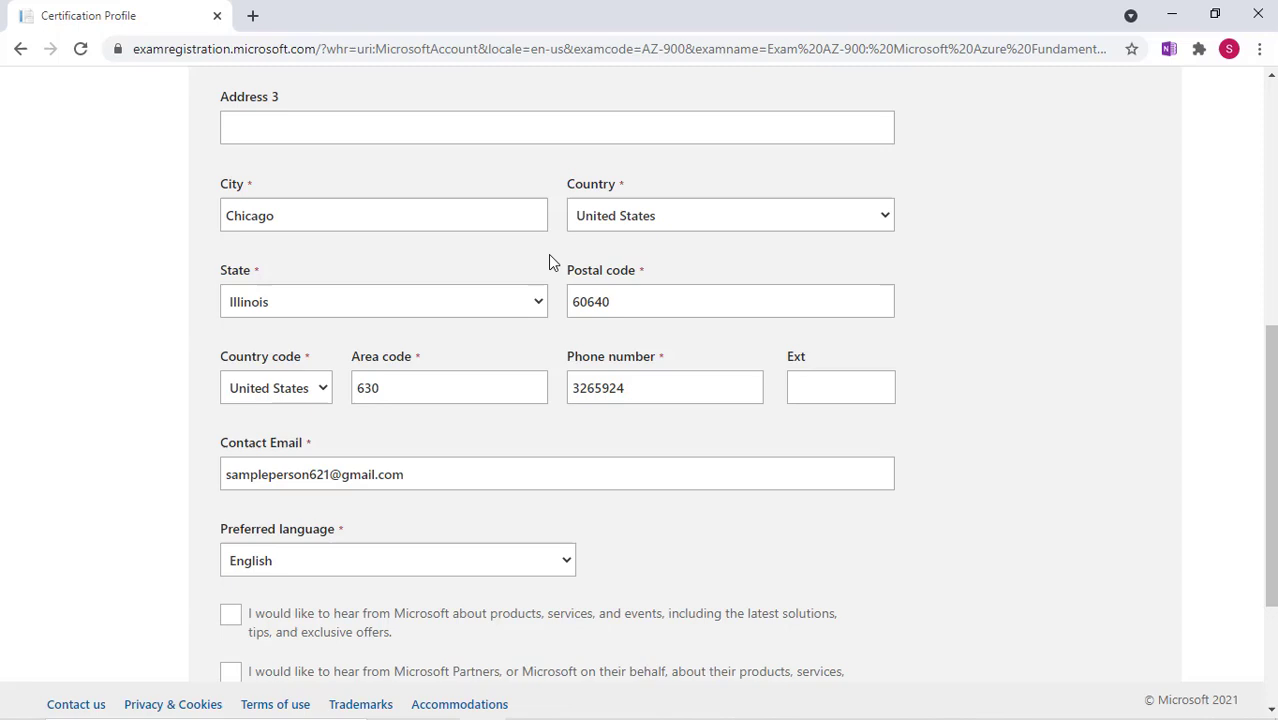
pyautogui.scroll(-2, 400, 430)
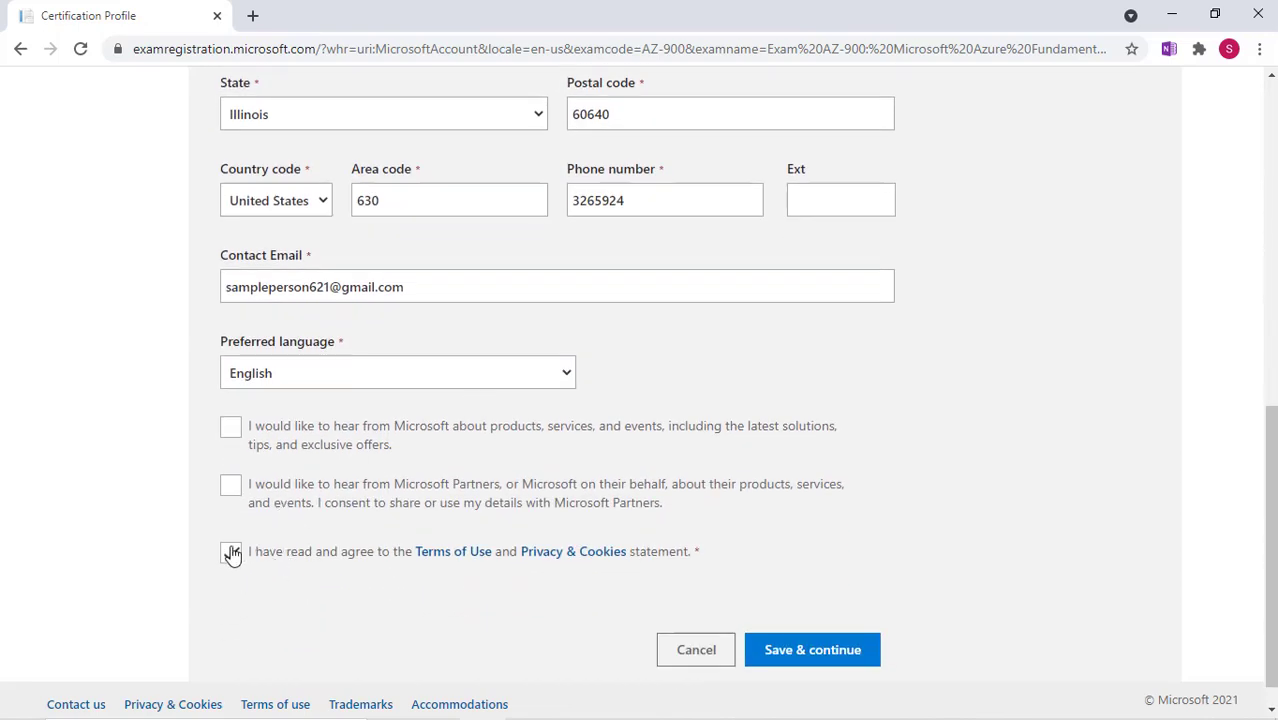
pyautogui.click(813, 652)
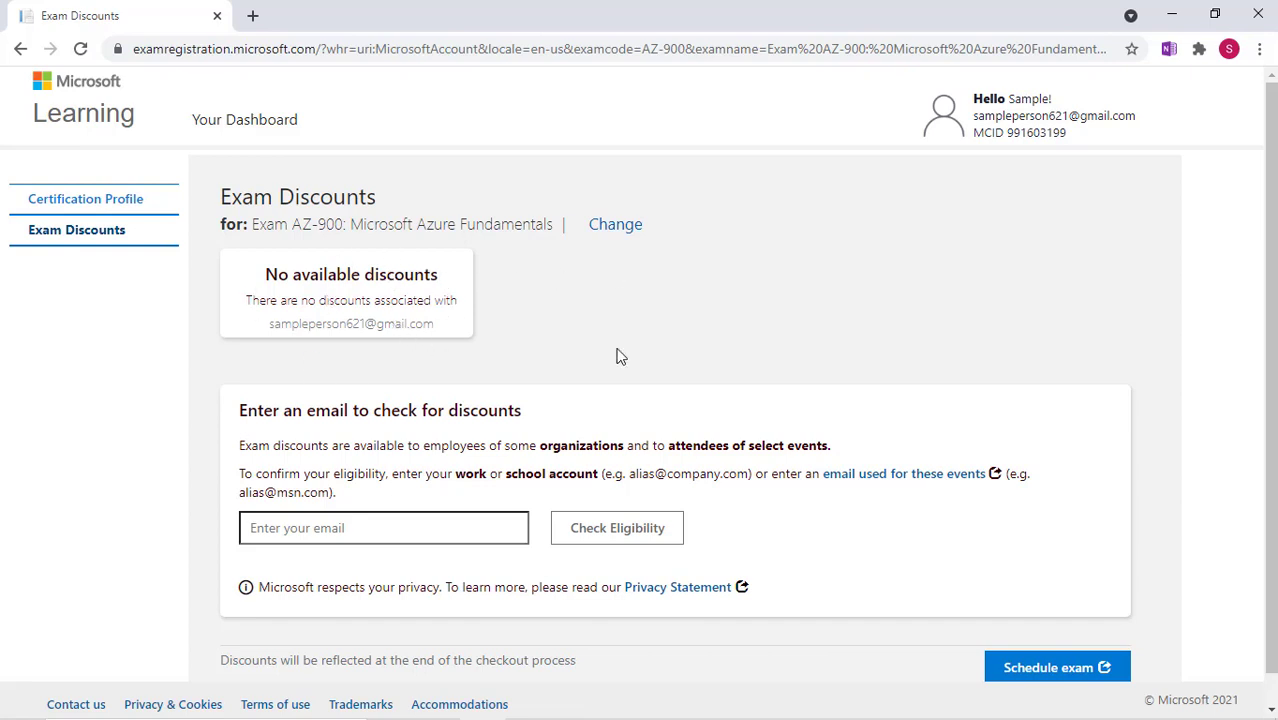
pyautogui.scroll(-1, 833, 314)
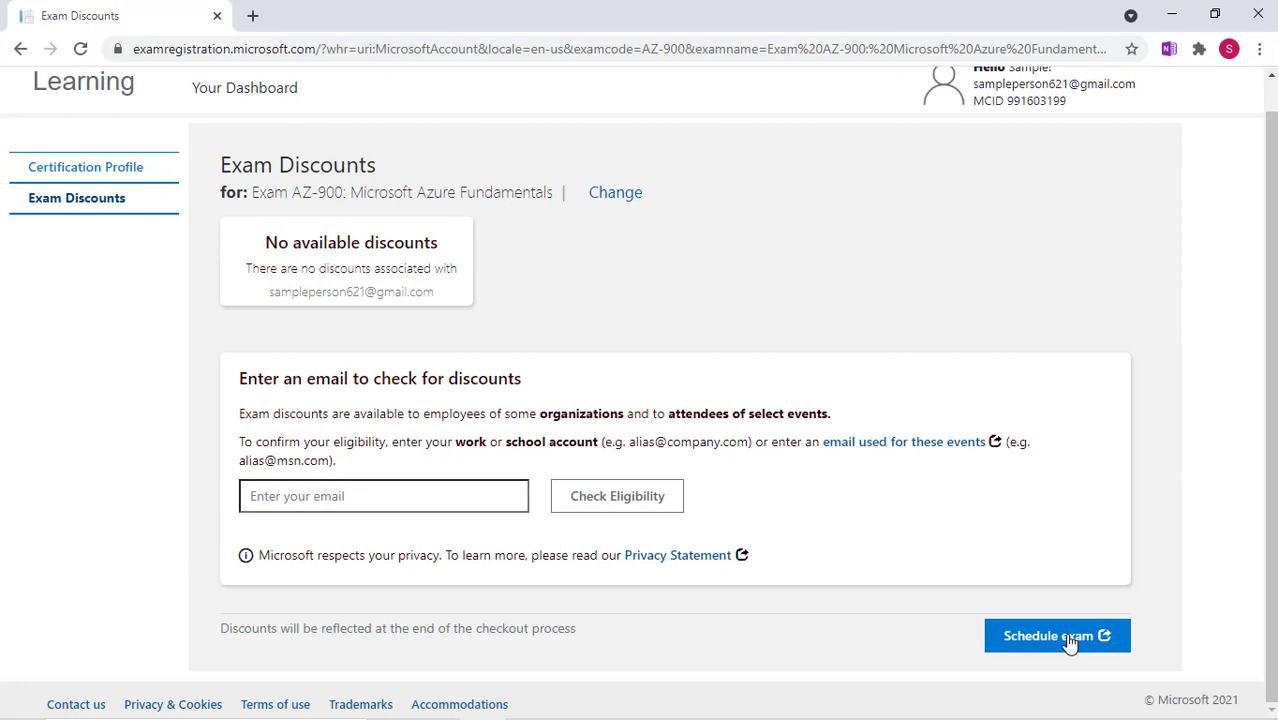
pyautogui.click(1047, 637)
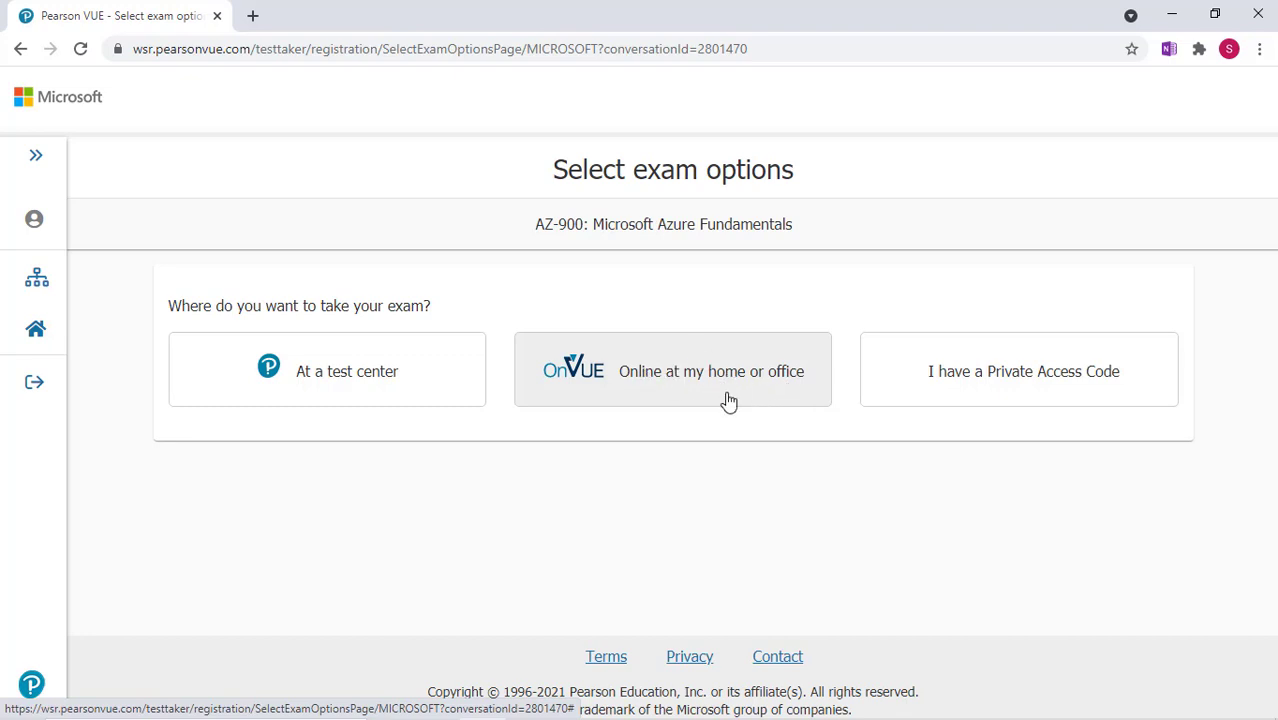
# - Choose to take the AZ-900 exam 'Online at my home or office'
pyautogui.click(668, 389)
pyautogui.scroll(-3, 650, 446)
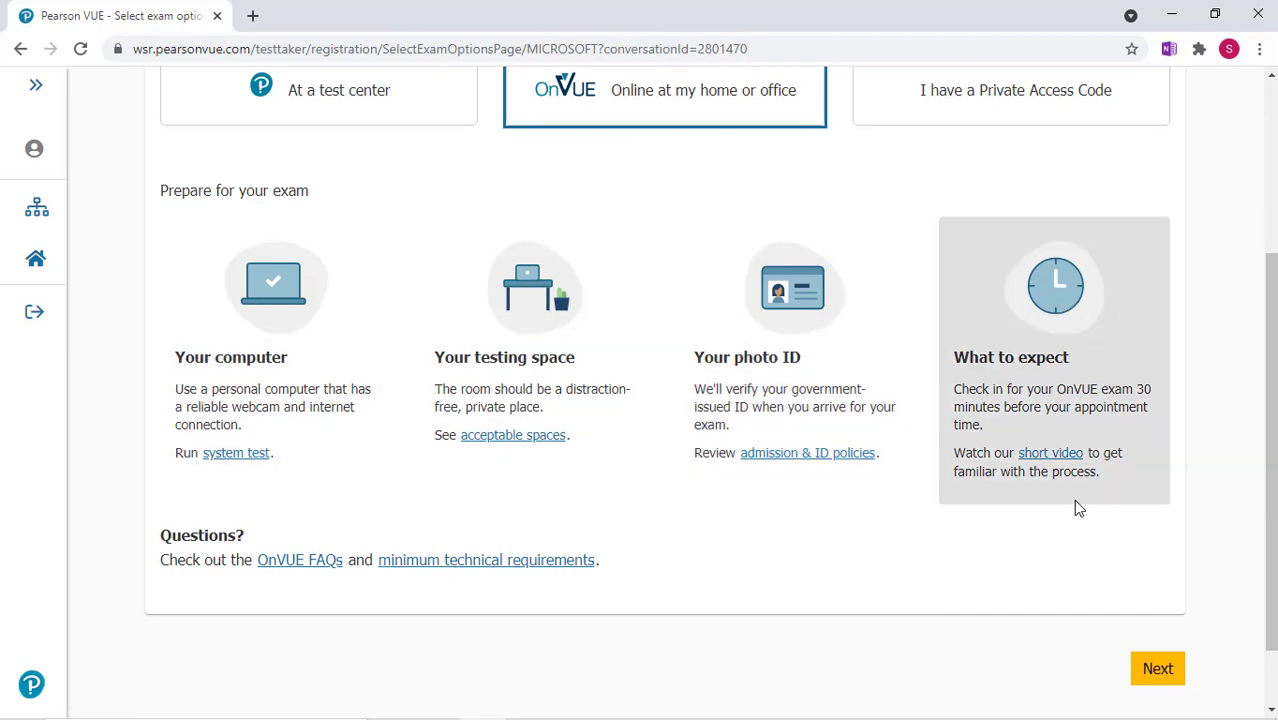
pyautogui.click(1159, 672)
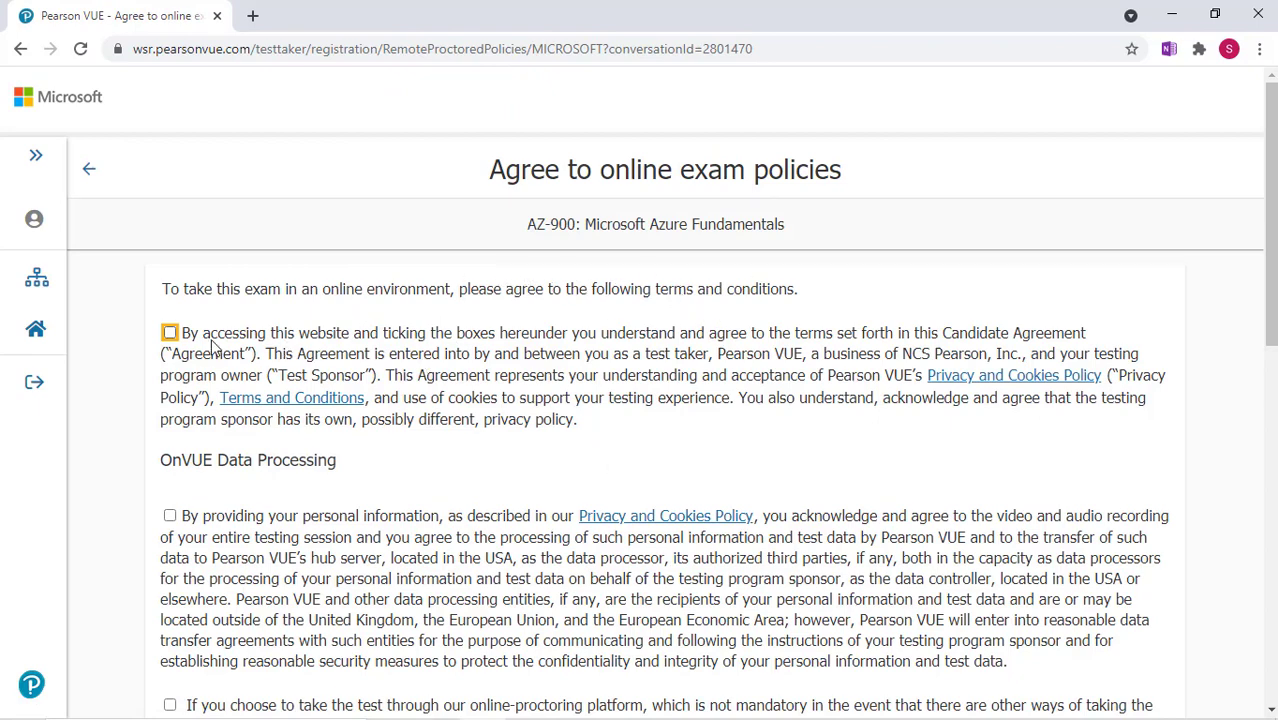
# - Accept the Candidate Agreement, OnVUE Data Processing, monitoring, Third Party Prohibition, Limited License and Facial Comparison policies
pyautogui.click(176, 335)
pyautogui.scroll(-2, 240, 385)
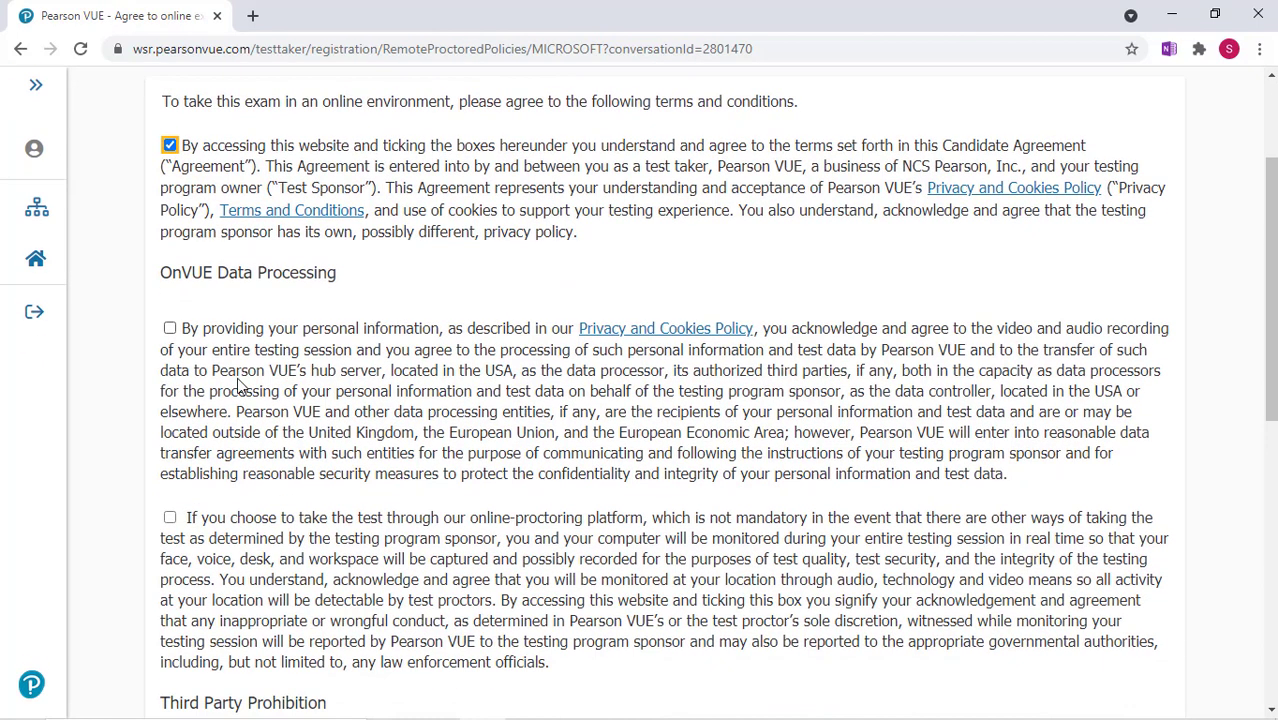
pyautogui.click(170, 332)
pyautogui.scroll(-1, 188, 394)
pyautogui.click(168, 423)
pyautogui.scroll(-2, 413, 402)
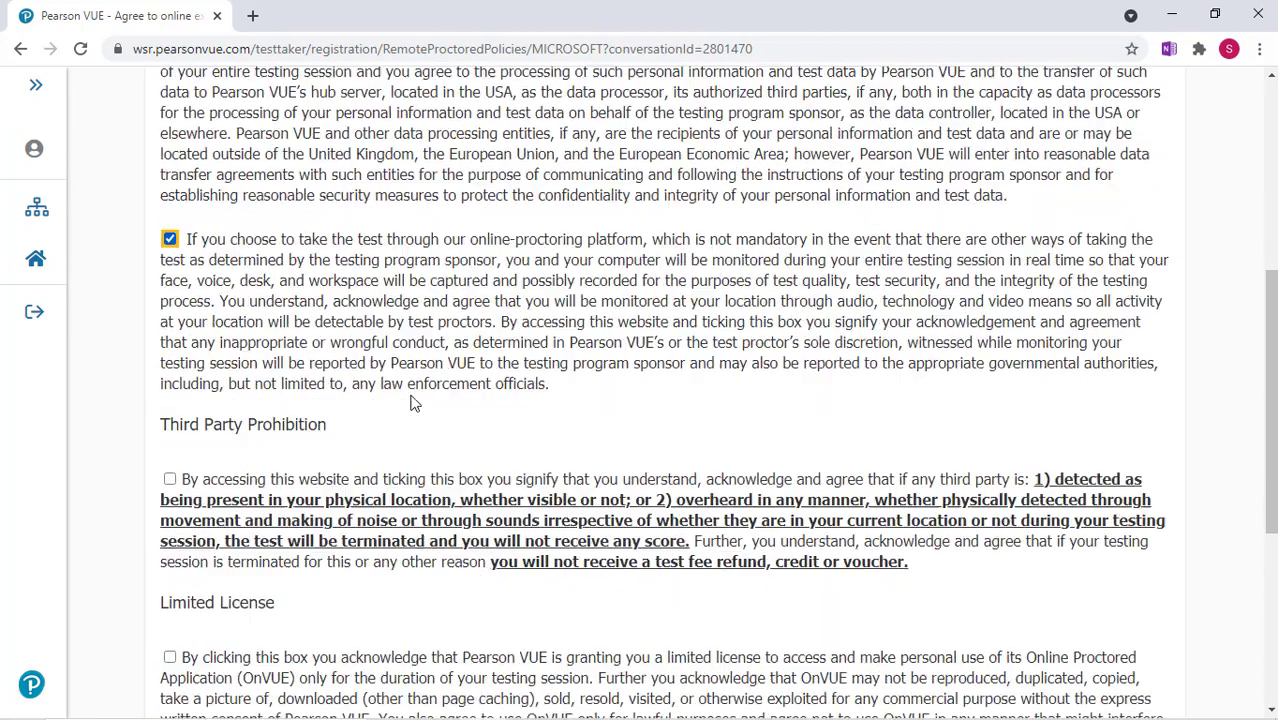
pyautogui.scroll(-1, 413, 402)
pyautogui.click(170, 379)
pyautogui.scroll(-3, 175, 390)
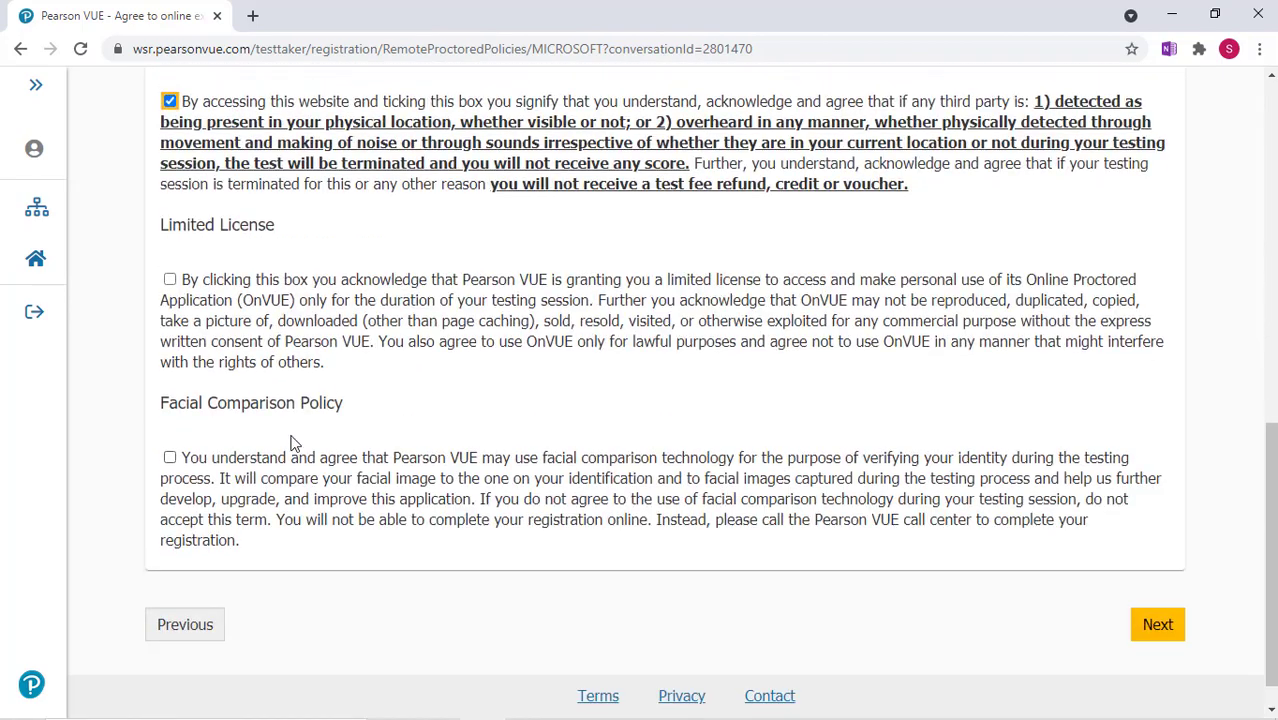
pyautogui.click(170, 280)
pyautogui.click(170, 457)
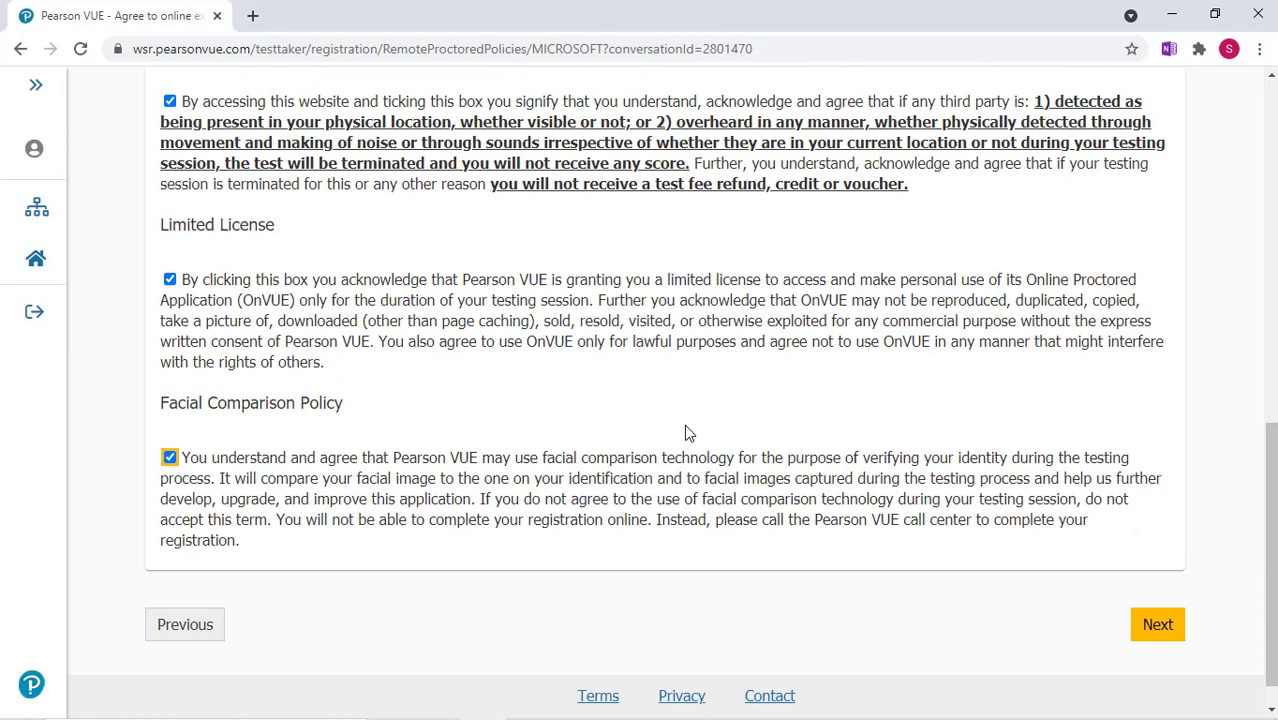
pyautogui.scroll(-1, 688, 432)
pyautogui.click(1164, 596)
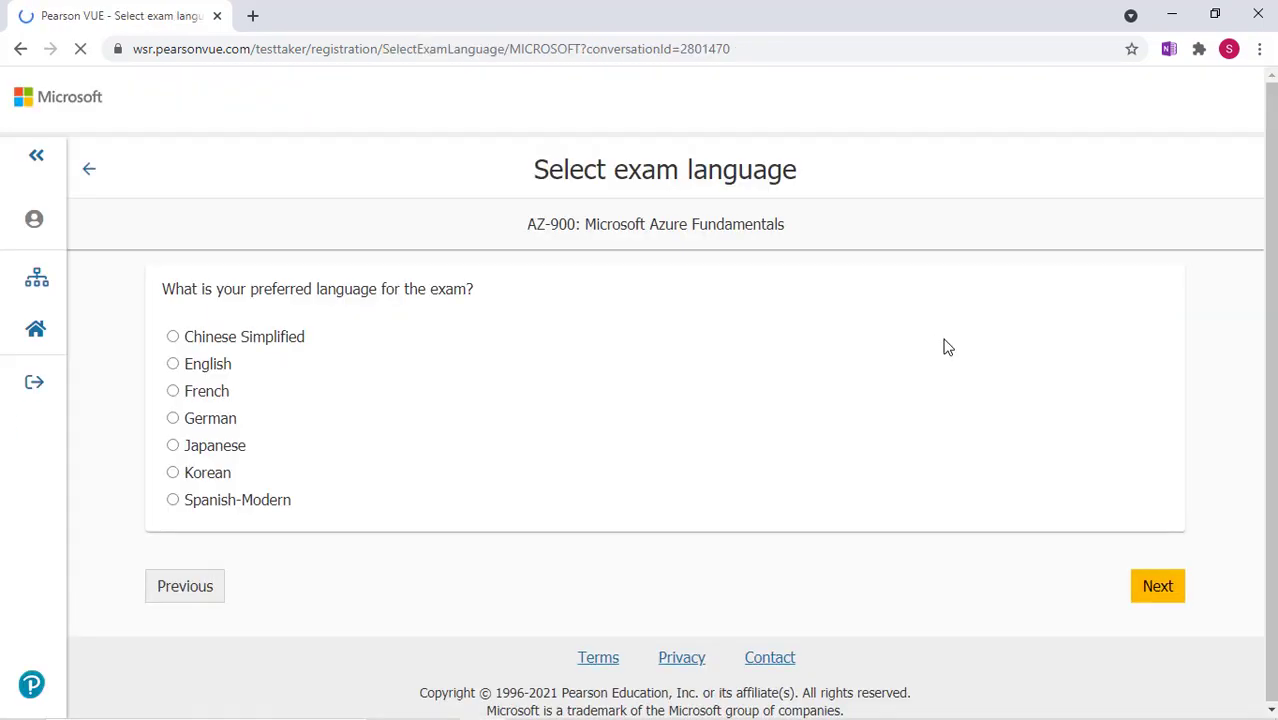
# - Set English as both the exam language and the proctor language
pyautogui.click(173, 365)
pyautogui.click(1160, 592)
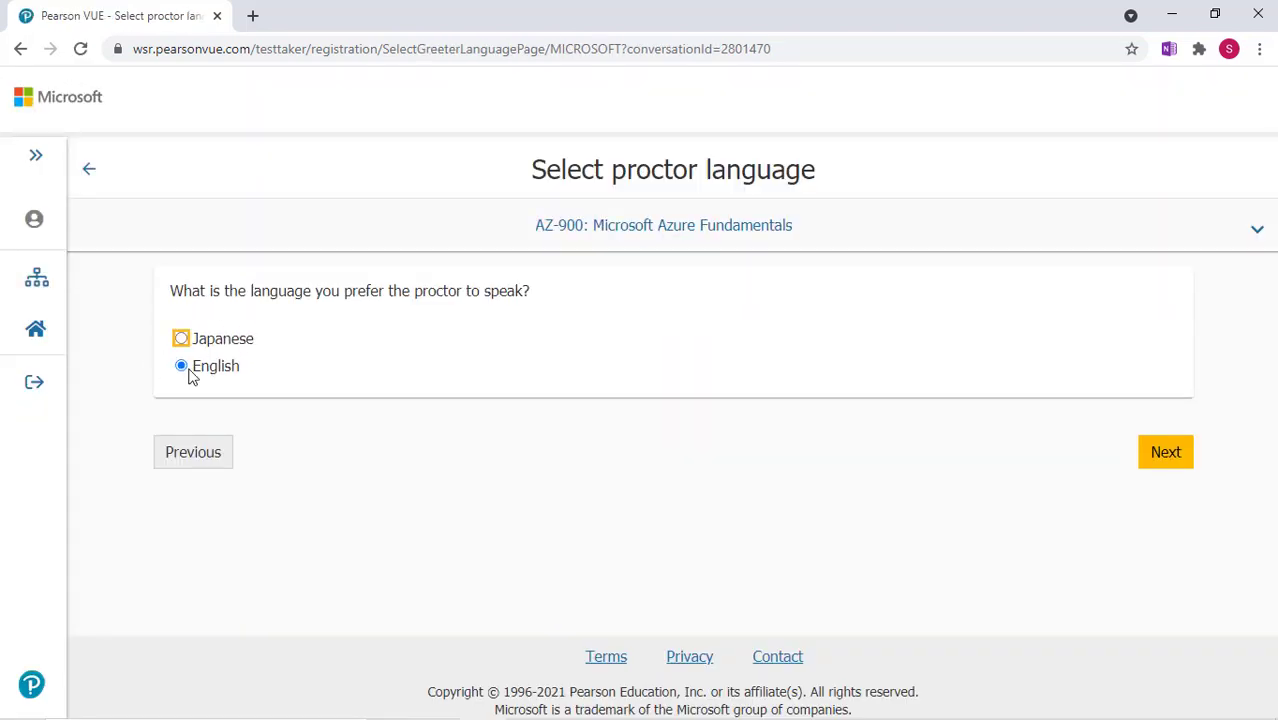
pyautogui.click(1158, 465)
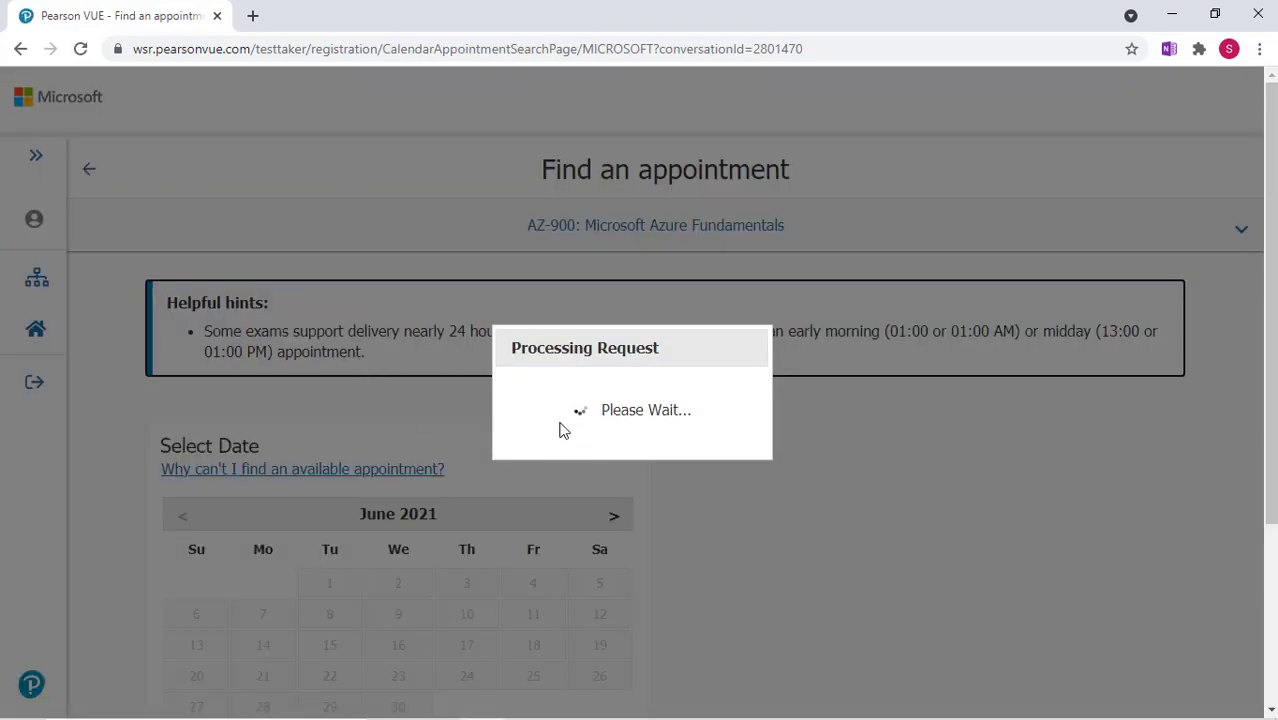
# - Book Saturday, June 12, 2021 at 07:15 PM using the 12-hour time list
pyautogui.scroll(-2, 536, 399)
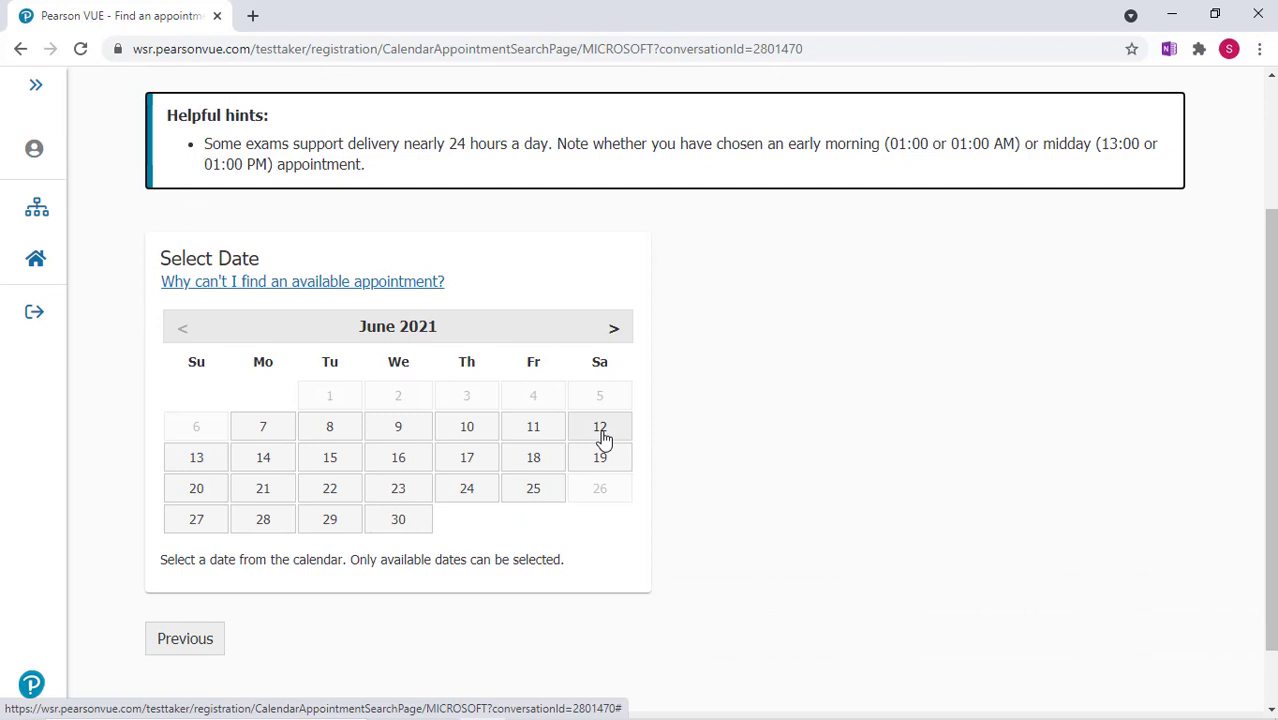
pyautogui.click(603, 438)
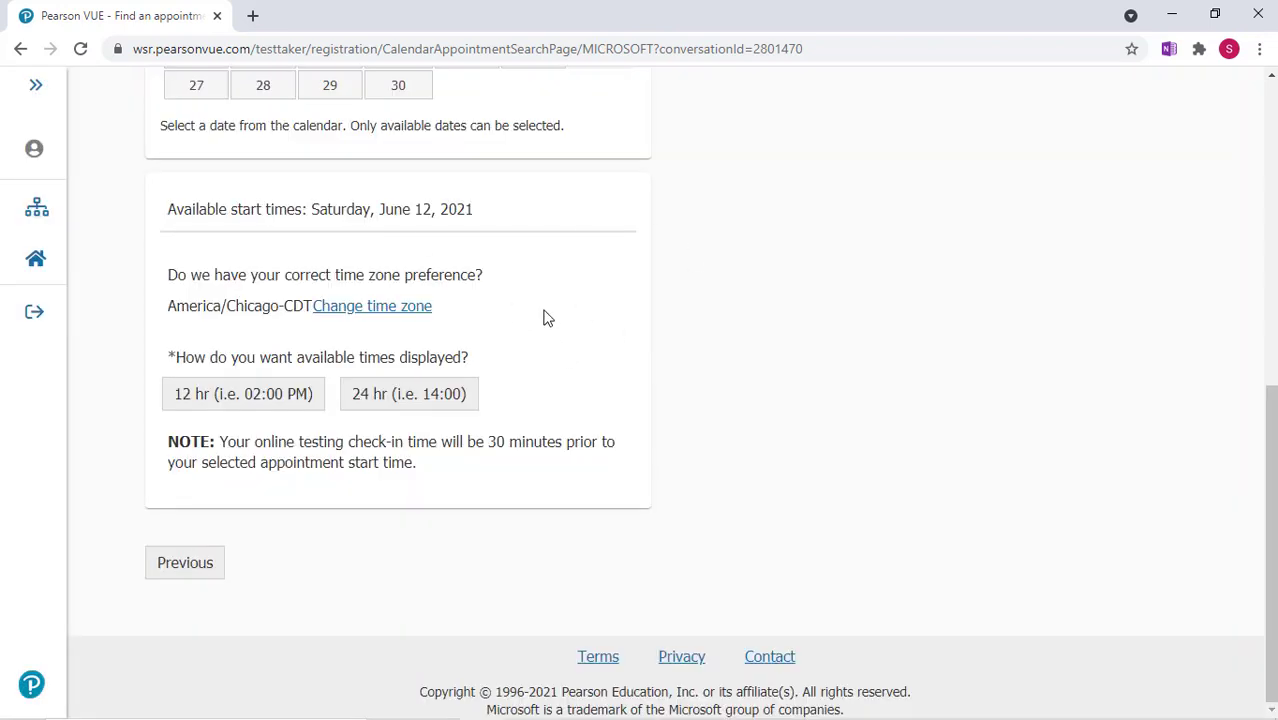
pyautogui.click(234, 396)
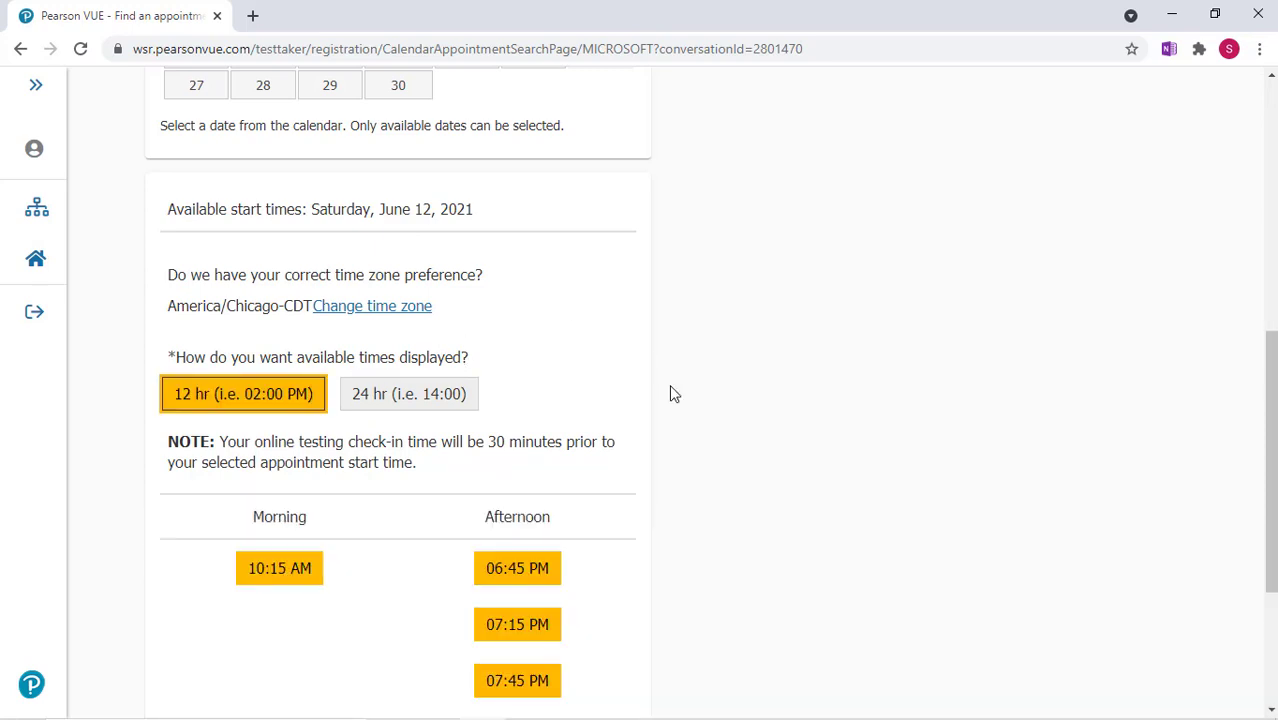
pyautogui.scroll(-3, 665, 388)
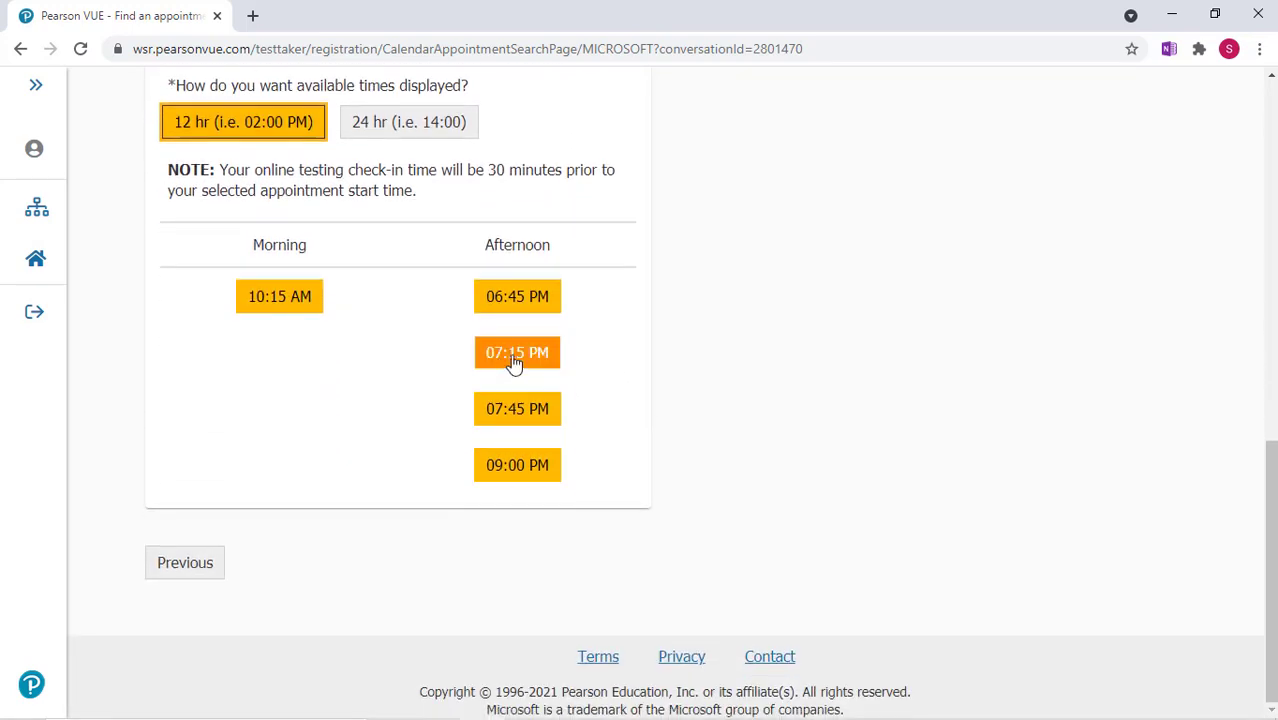
pyautogui.click(514, 362)
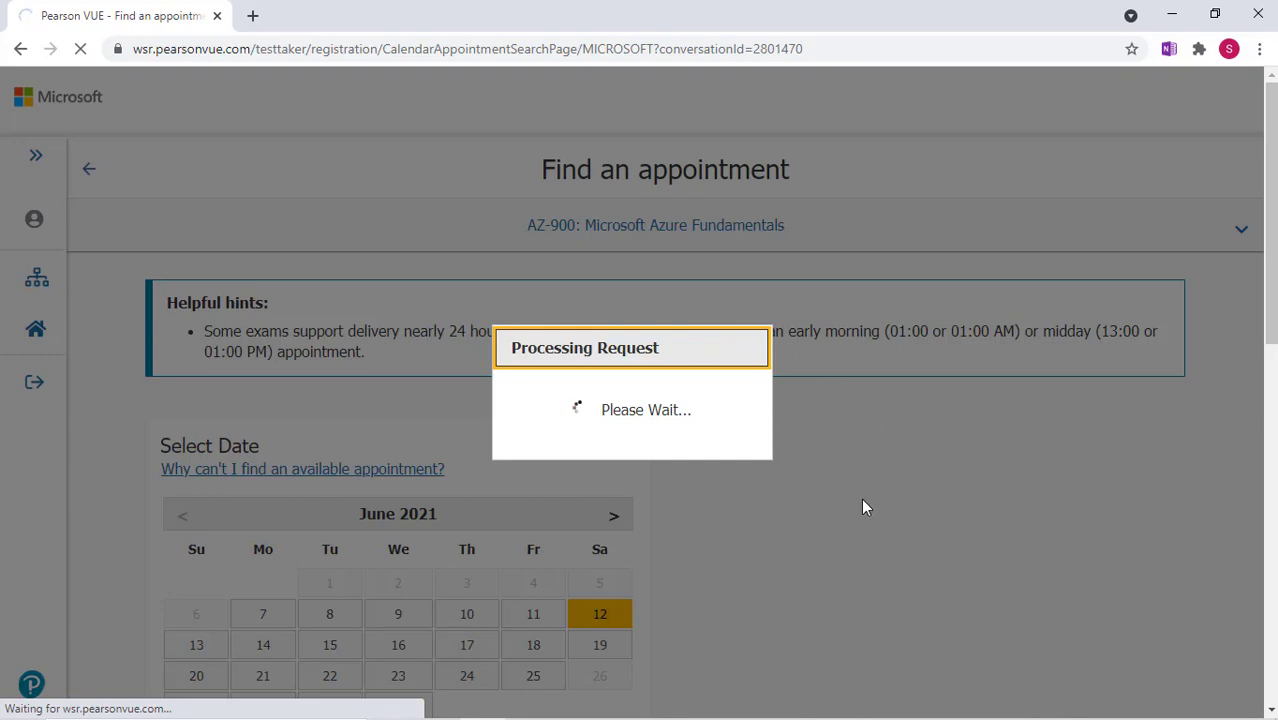
pyautogui.scroll(-3, 853, 443)
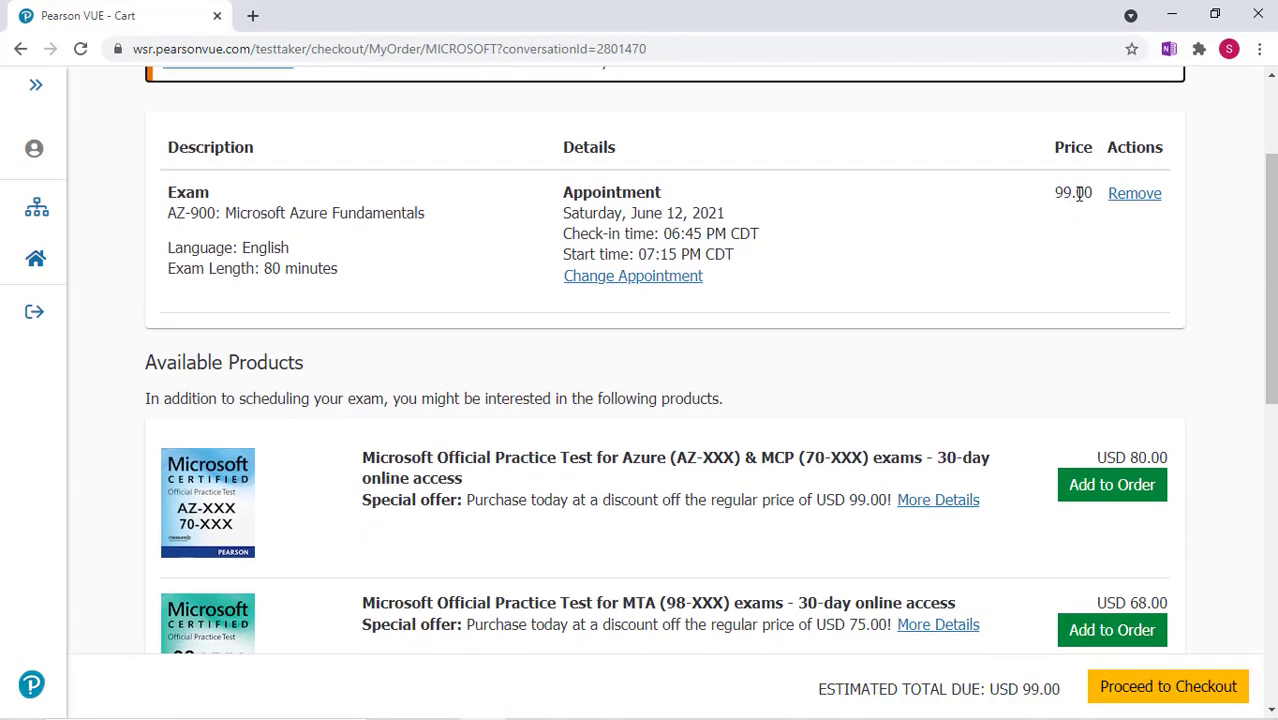
# - Check out the USD 99.00 AZ-900 appointment and accept the Microsoft policies dialog
pyautogui.scroll(1, 853, 265)
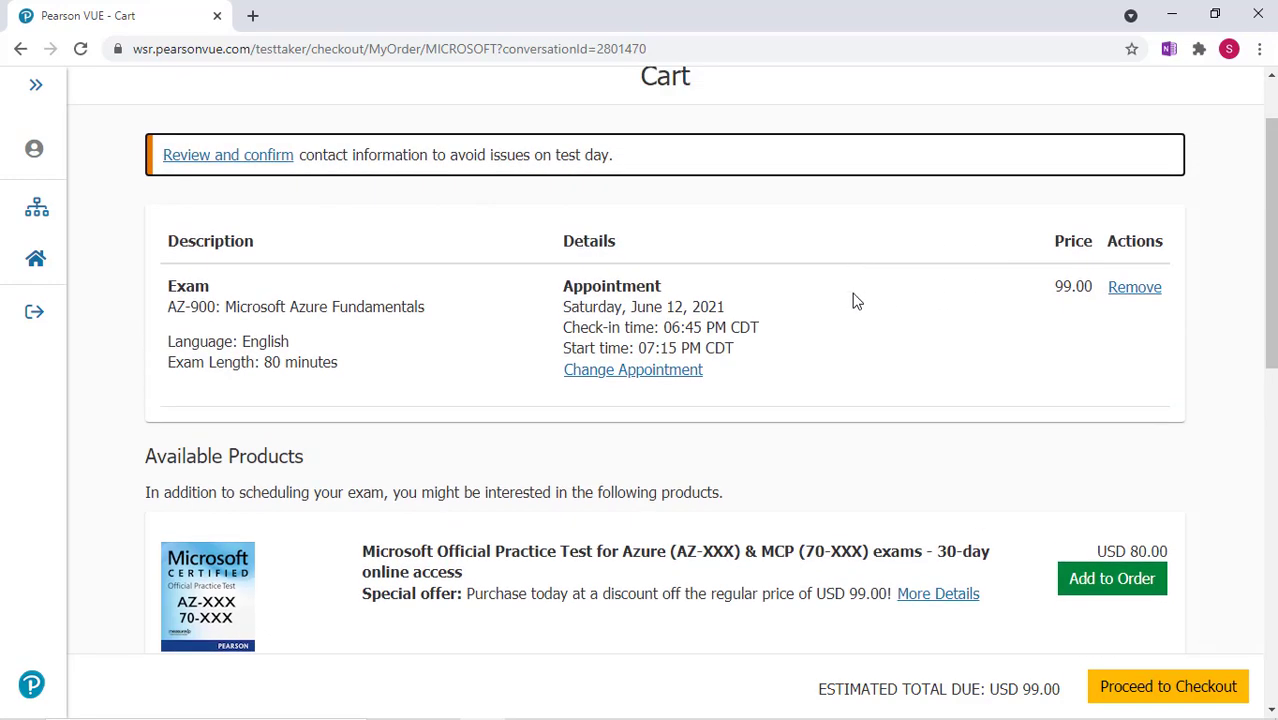
pyautogui.scroll(-6, 840, 349)
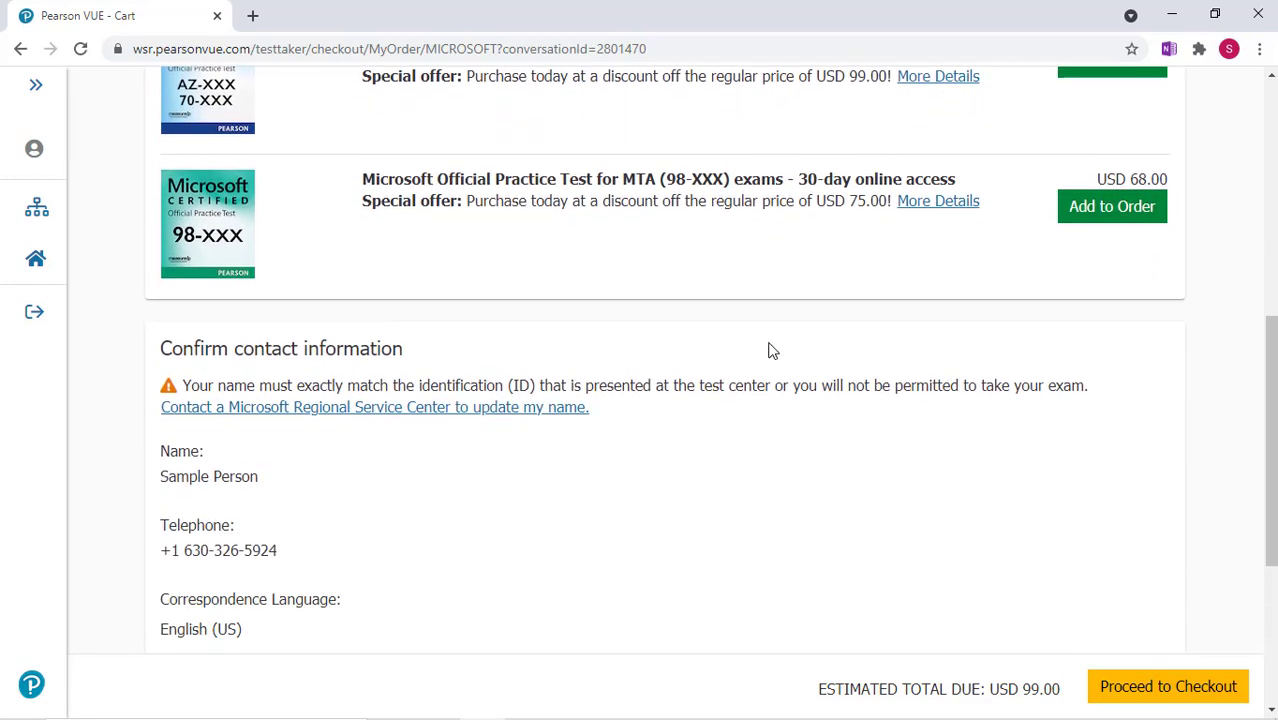
pyautogui.scroll(-1, 1064, 620)
pyautogui.scroll(-2, 1100, 600)
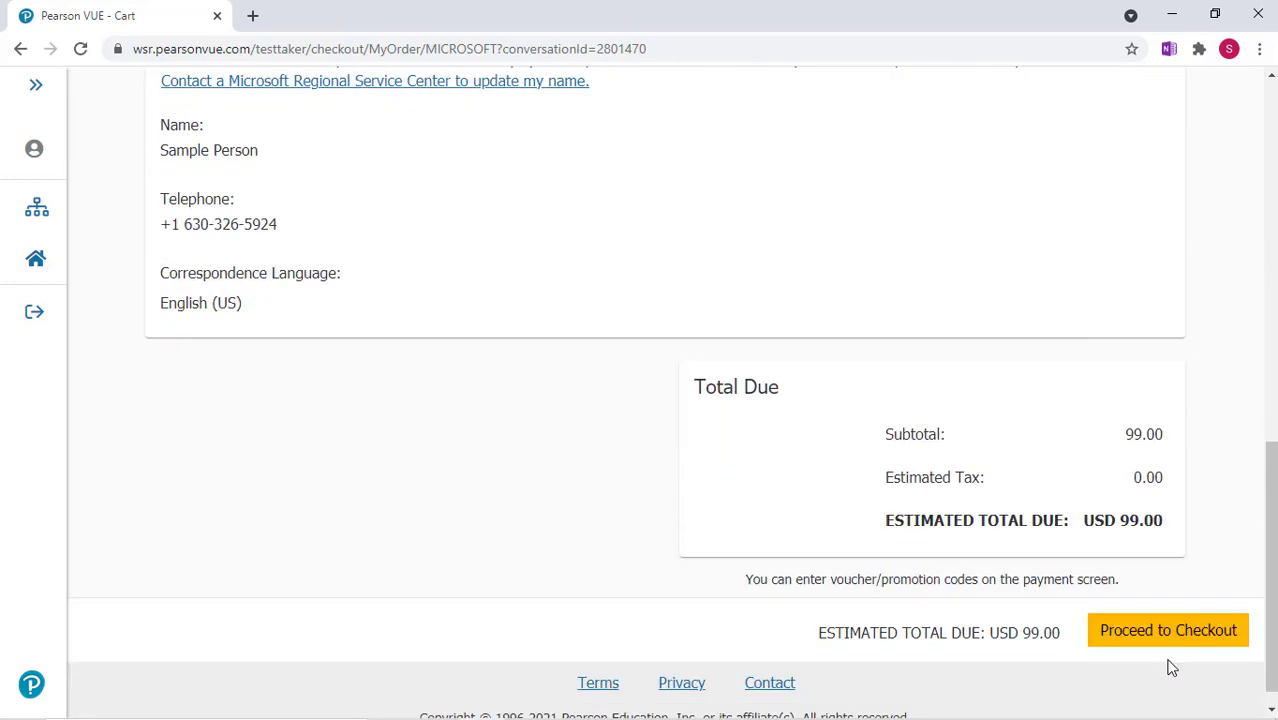
pyautogui.click(1163, 642)
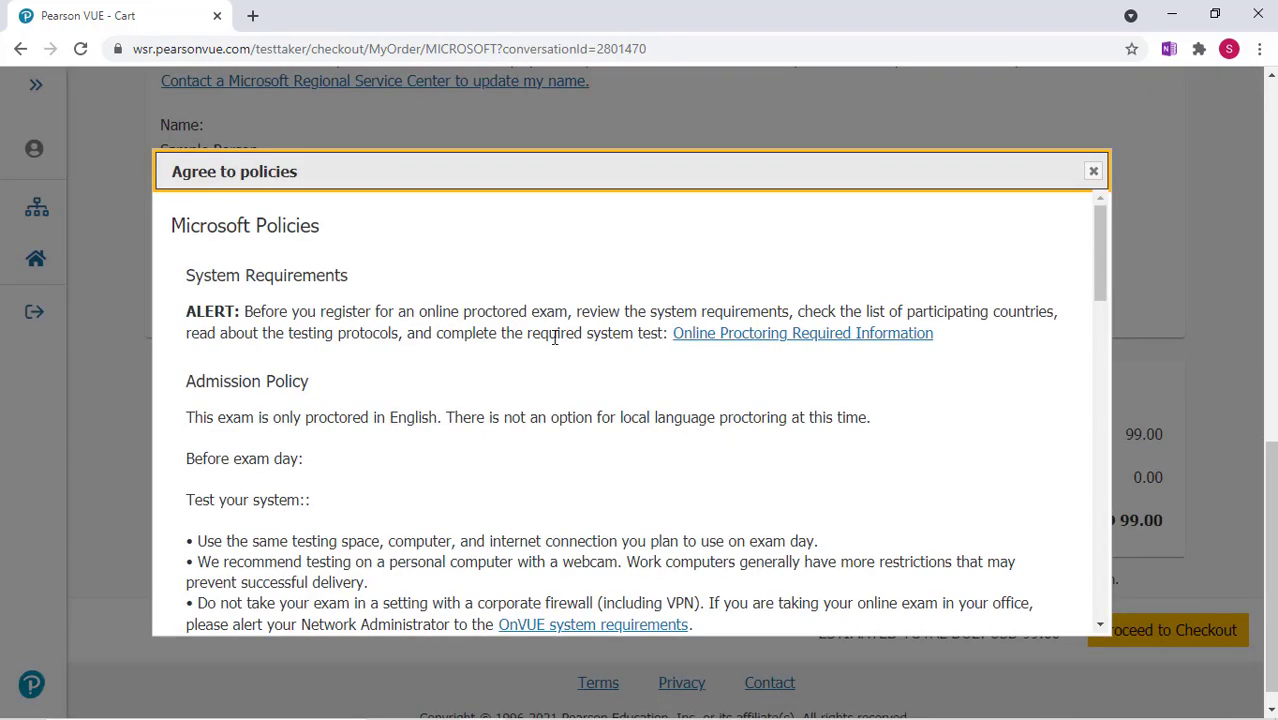
pyautogui.scroll(-4, 600, 360)
pyautogui.scroll(-8, 651, 386)
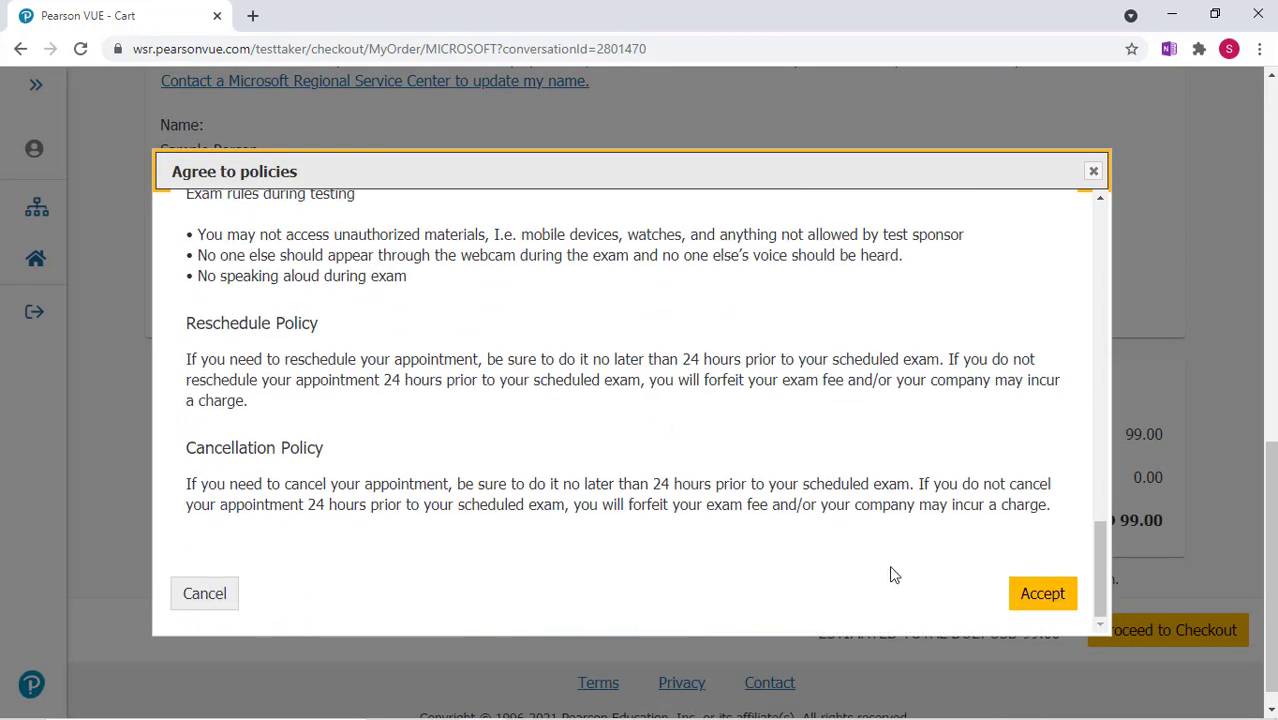
pyautogui.click(1042, 594)
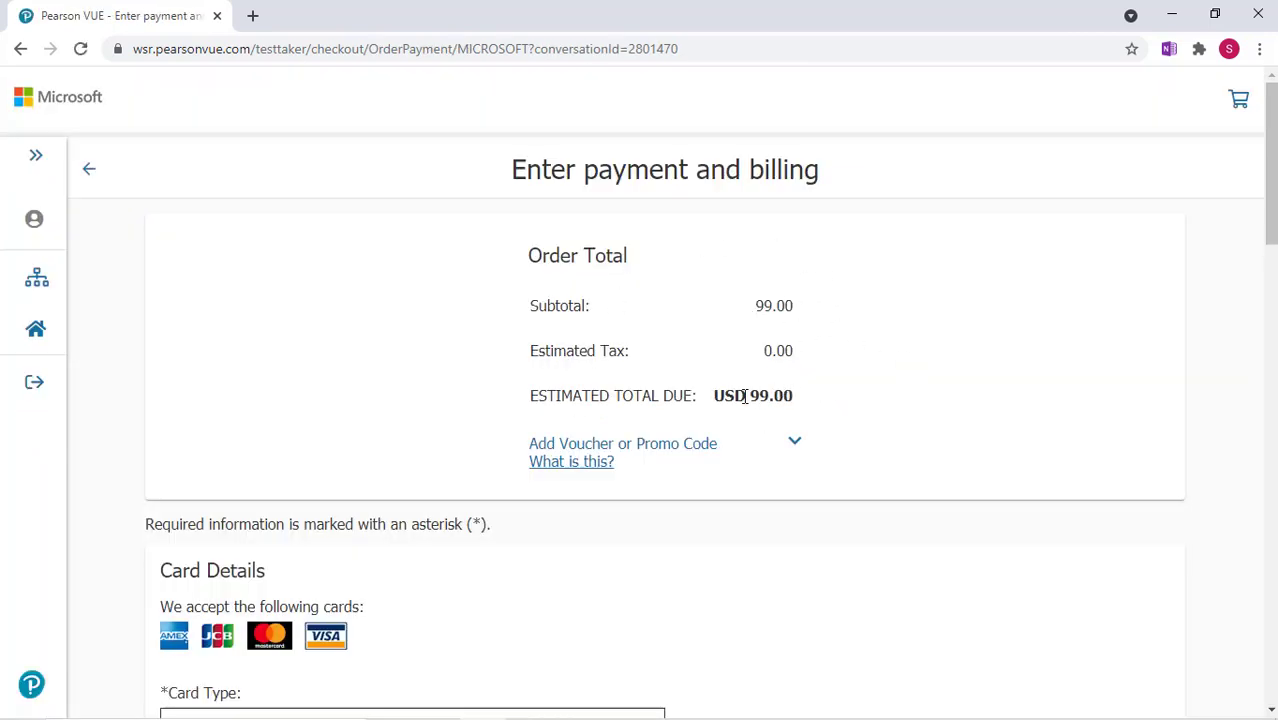
# - Paste the exam voucher code into Add Voucher or Promo Code, apply it, and continue
pyautogui.click(693, 446)
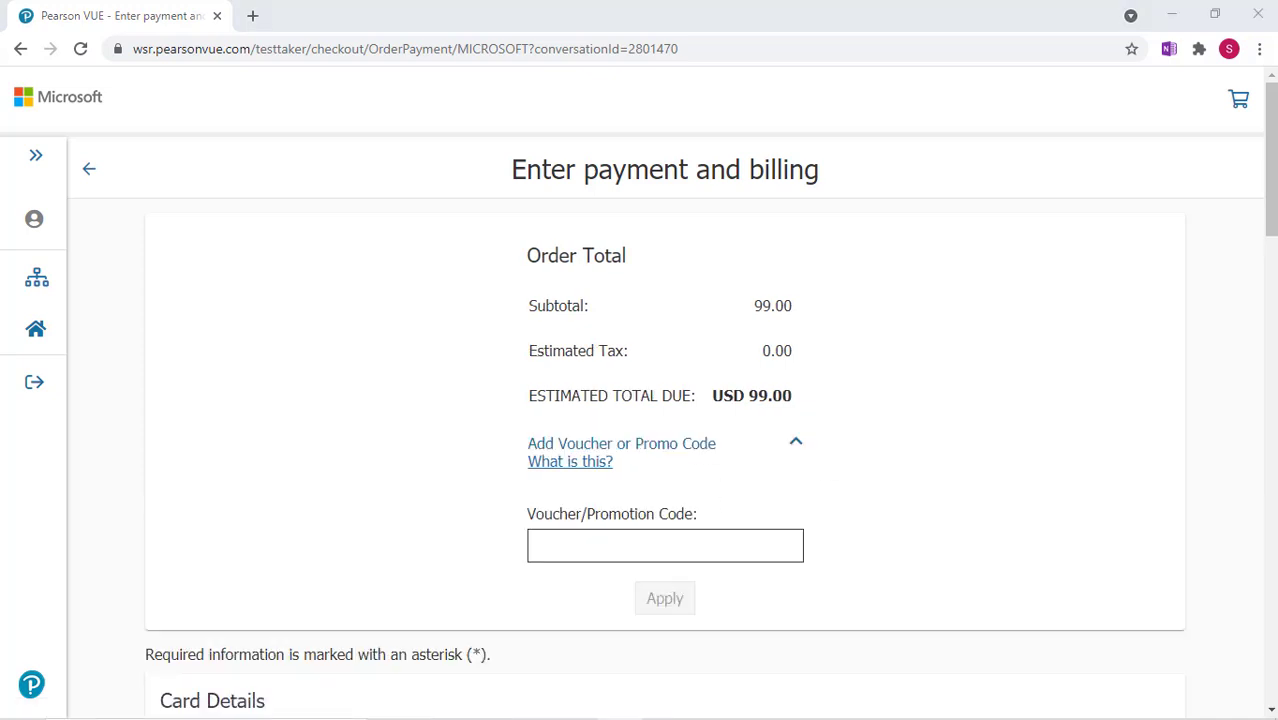
pyautogui.click(613, 544)
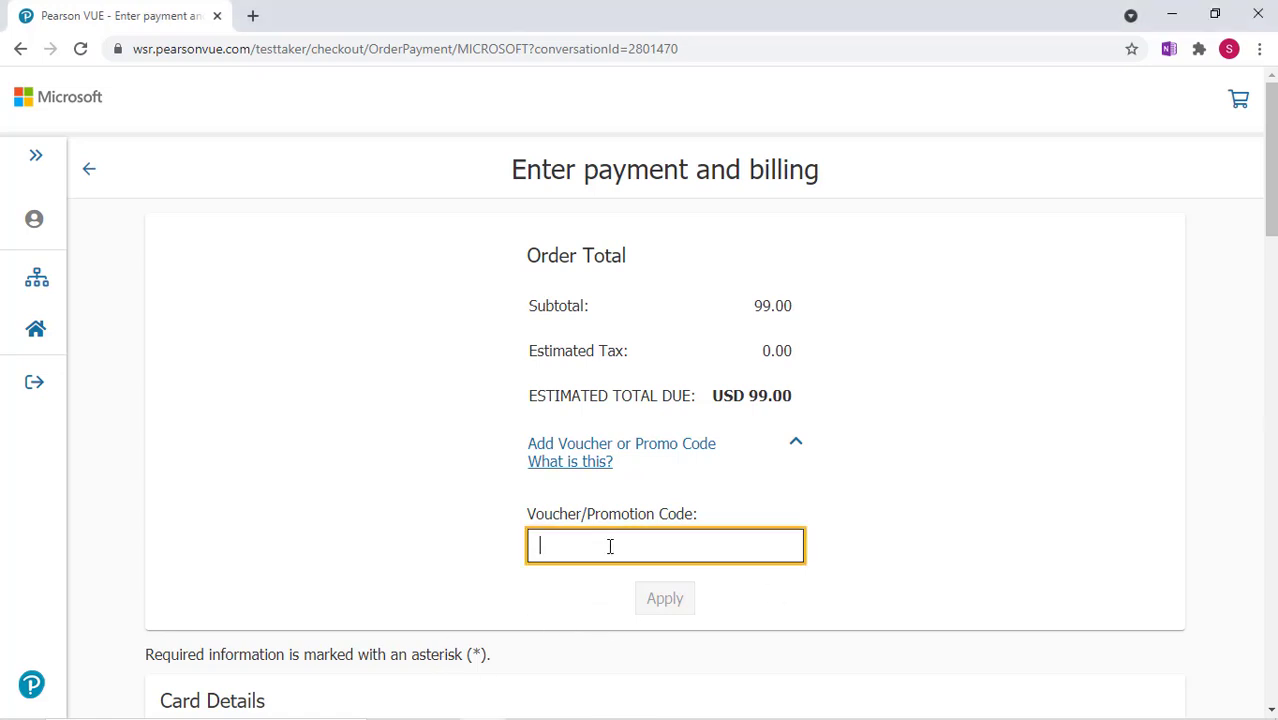
pyautogui.click(668, 603)
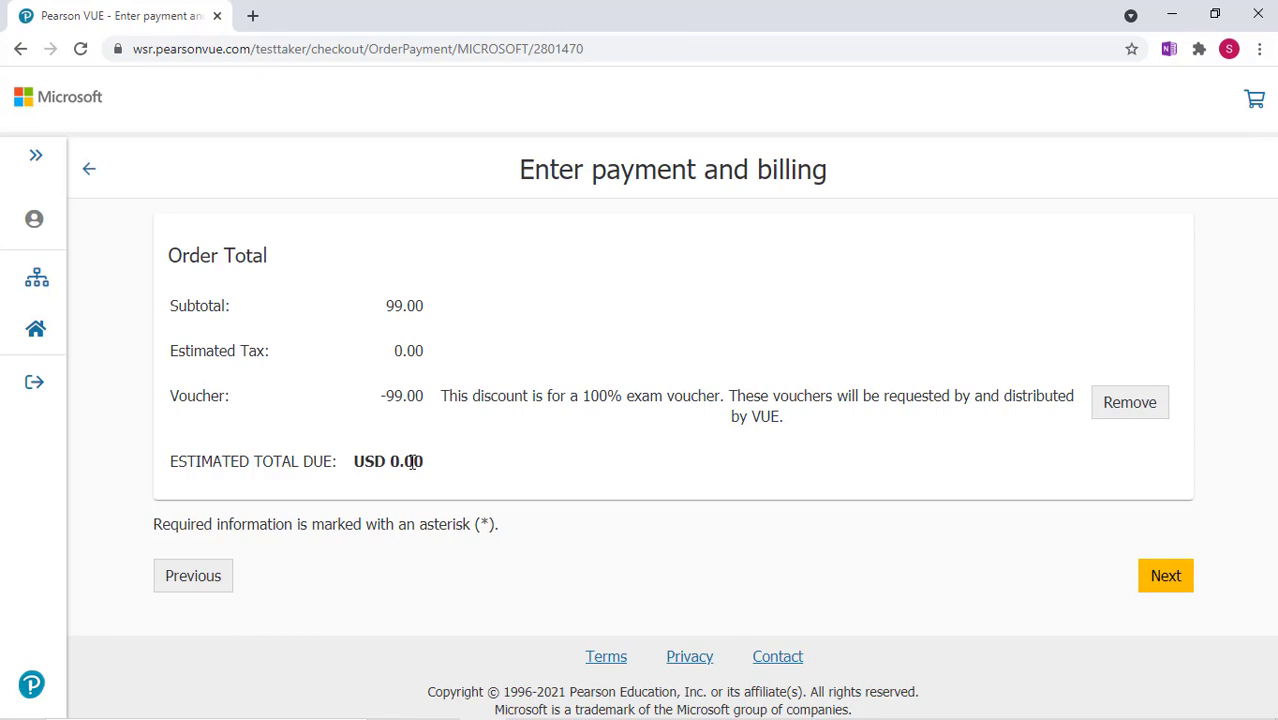
pyautogui.click(1166, 580)
pyautogui.click(1188, 589)
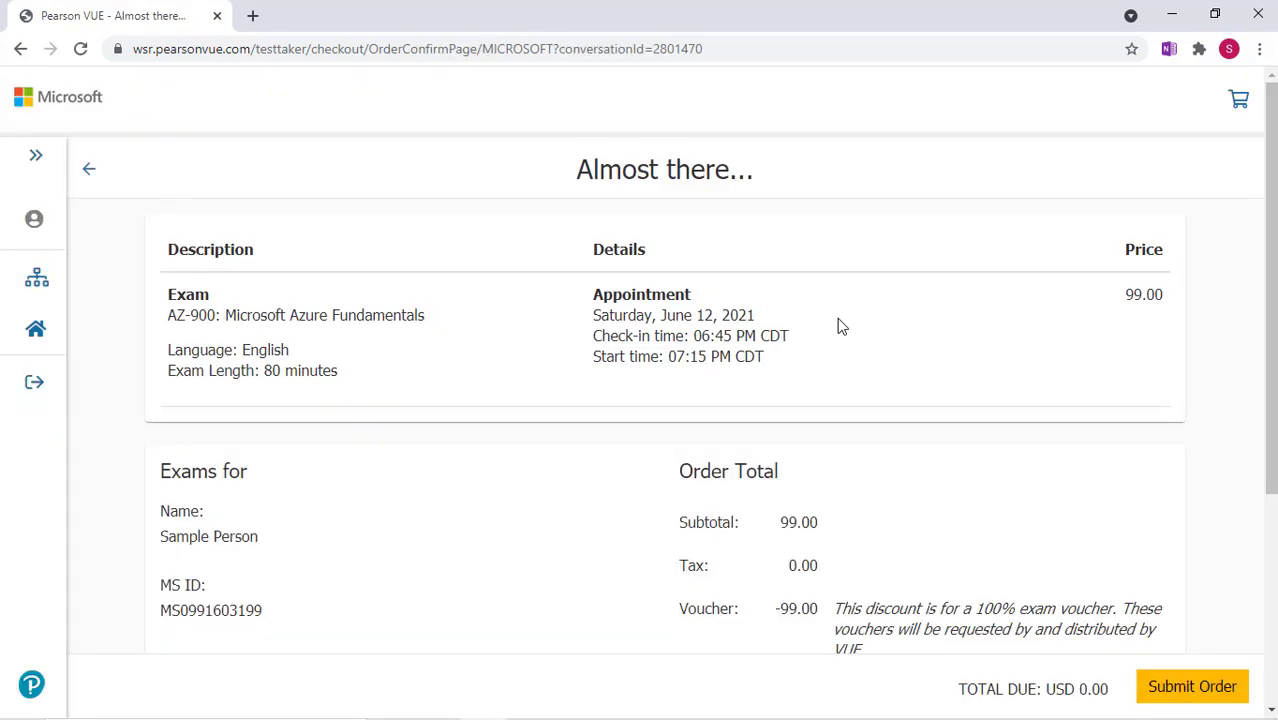
pyautogui.scroll(-3, 926, 371)
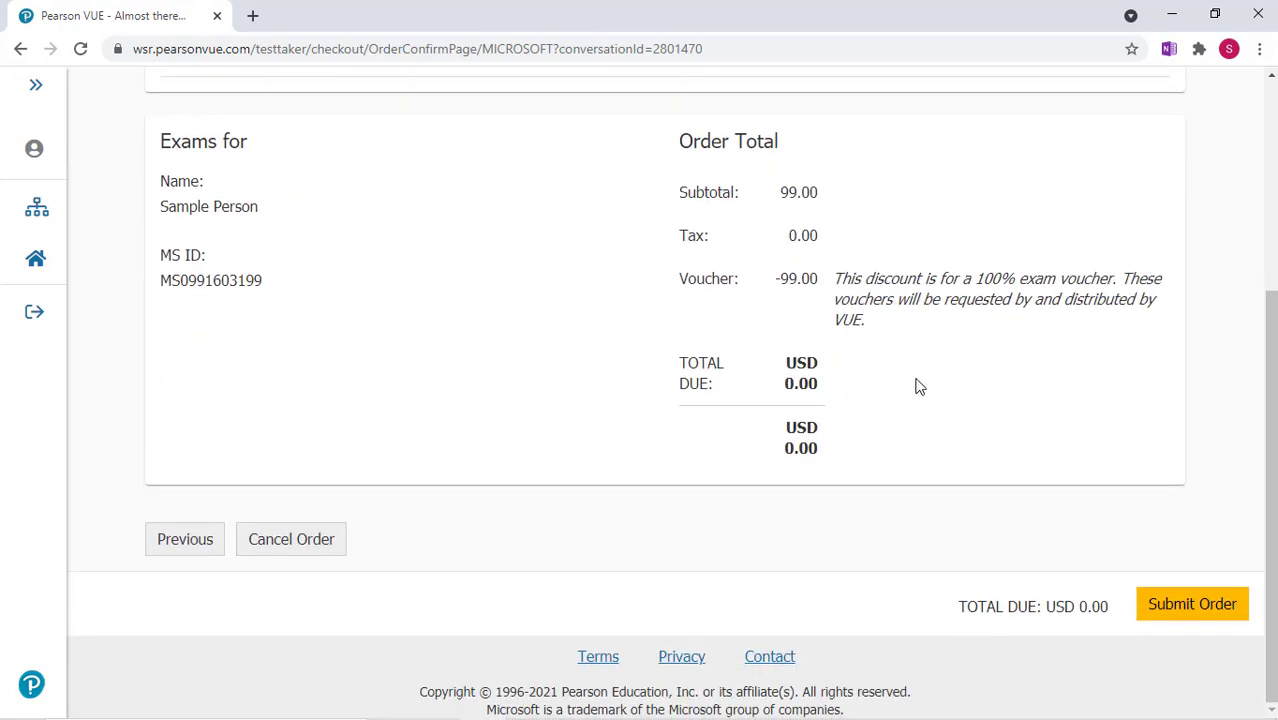
pyautogui.scroll(3, 977, 447)
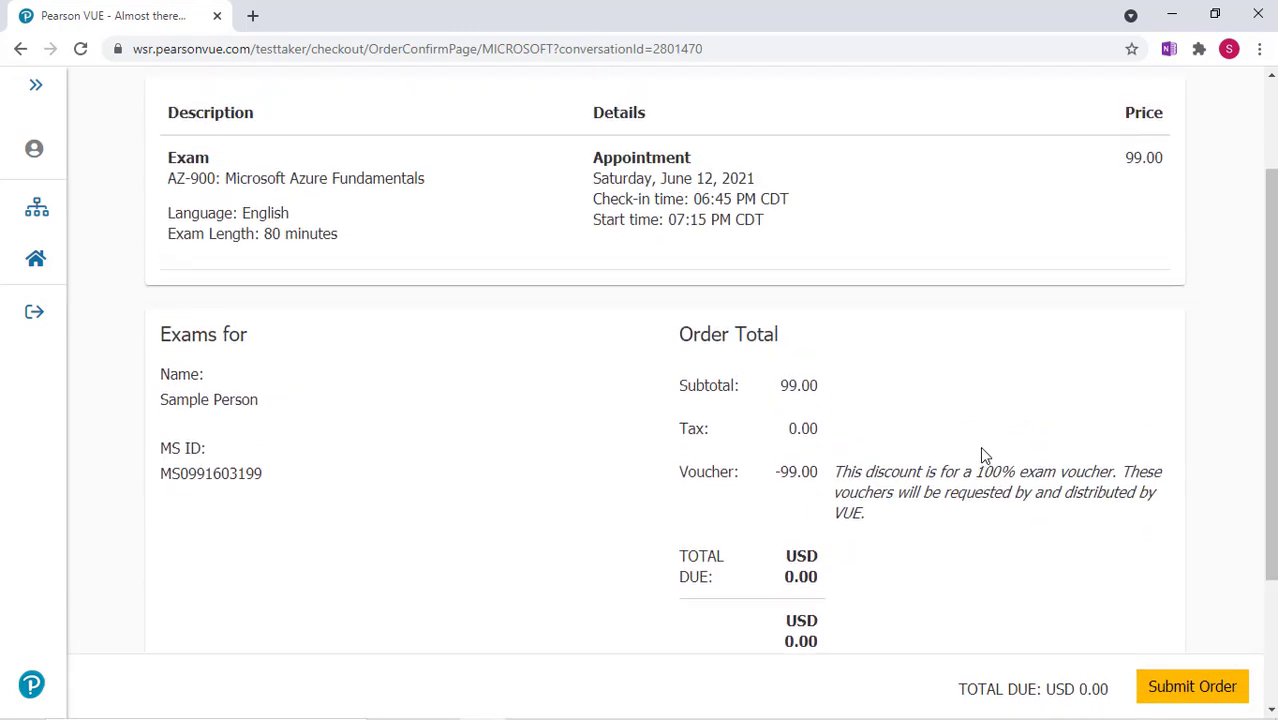
pyautogui.scroll(-2, 955, 430)
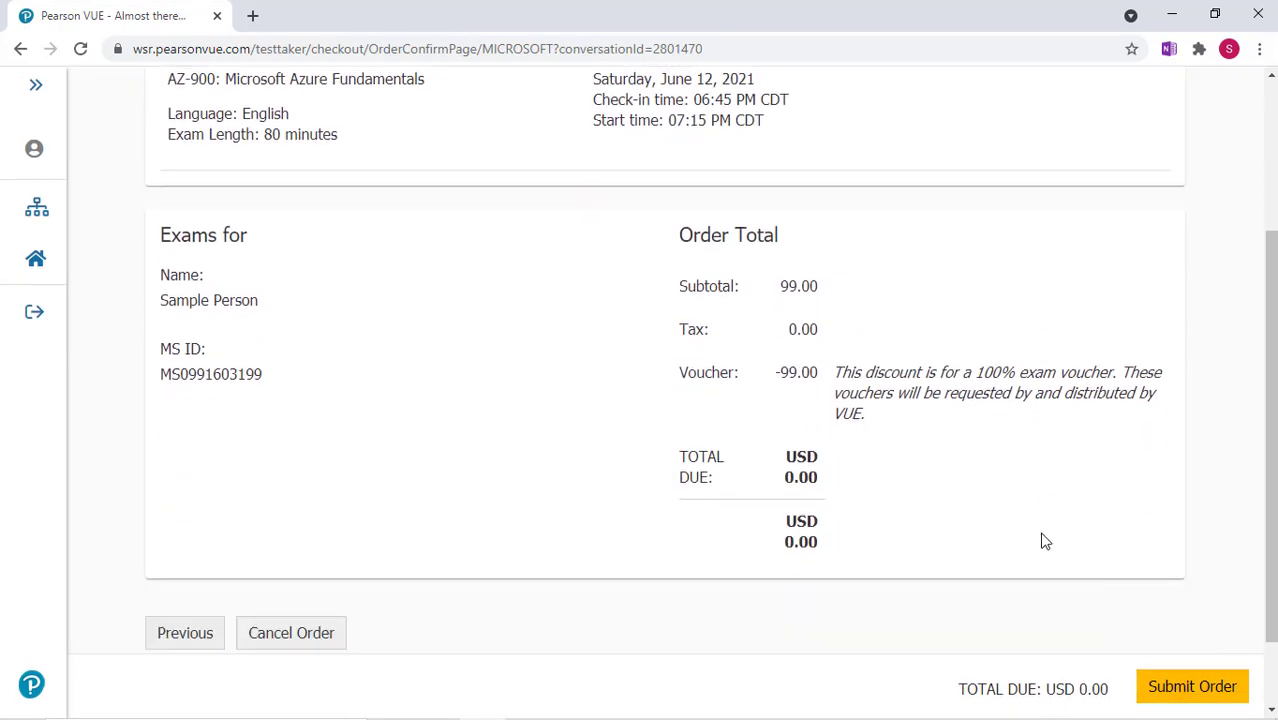
pyautogui.scroll(2, 1037, 537)
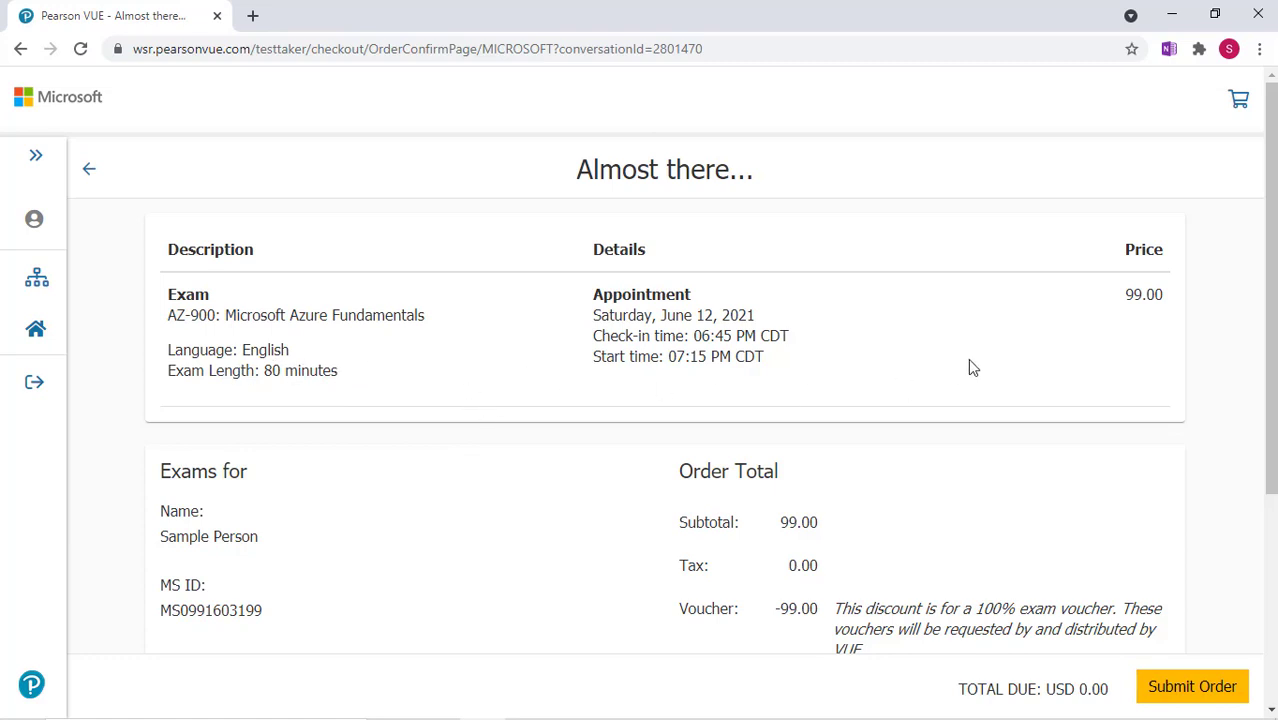
pyautogui.scroll(-2, 990, 440)
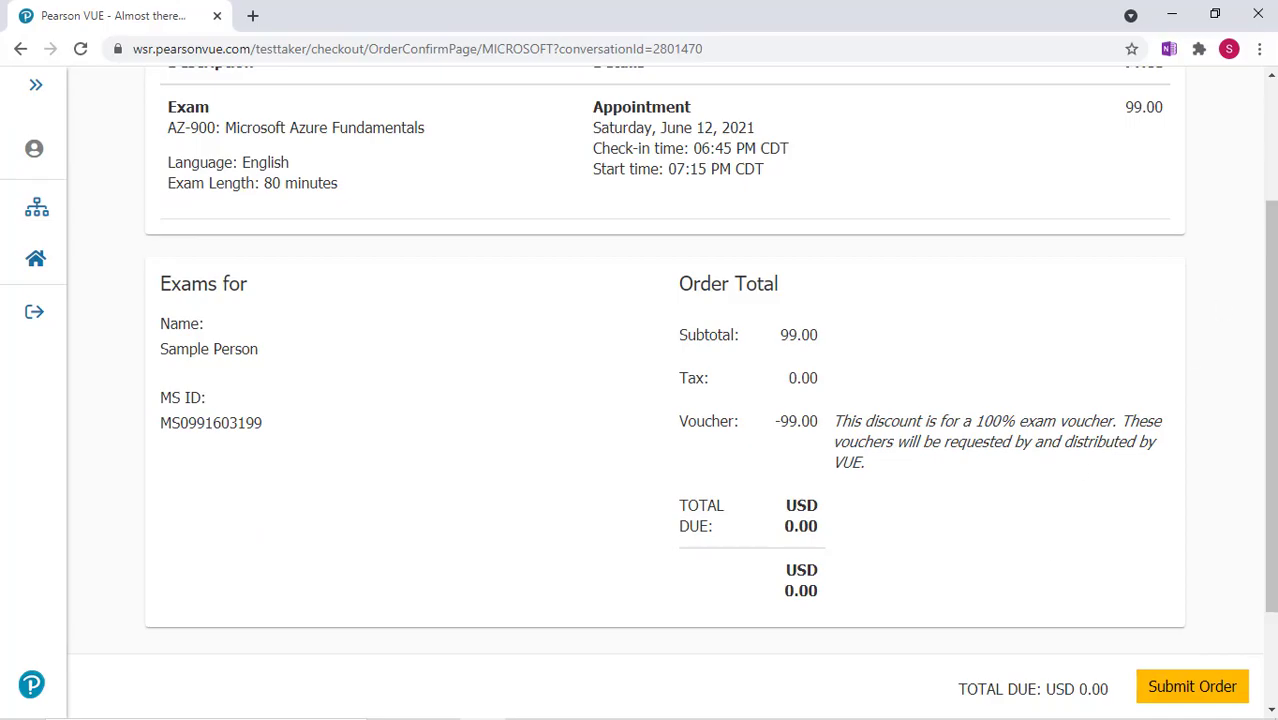